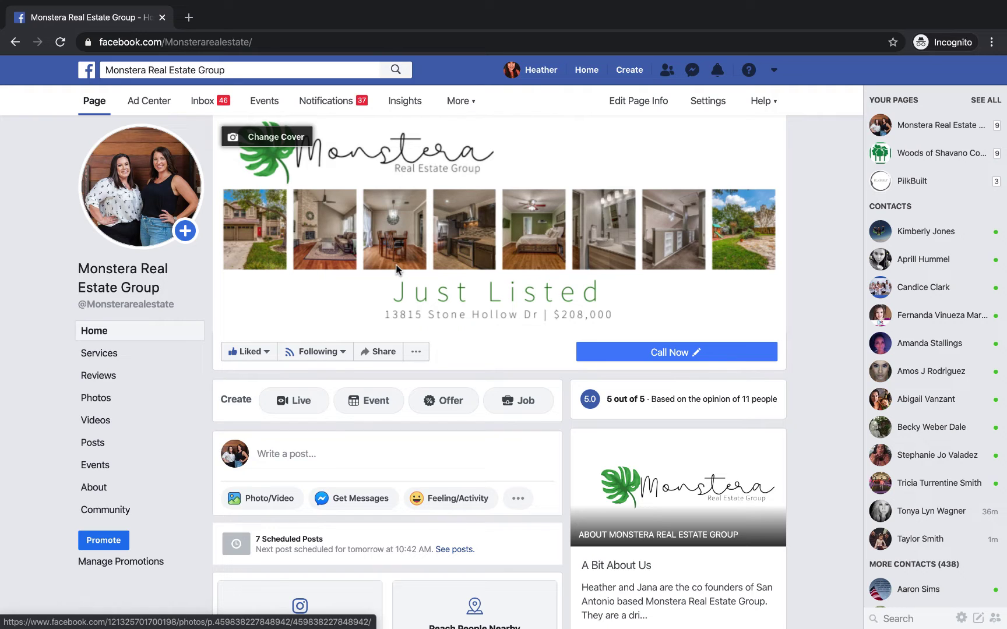
- Open the page's Publishing Tools and review the reach and clicks of its published posts
left_click(464, 101)
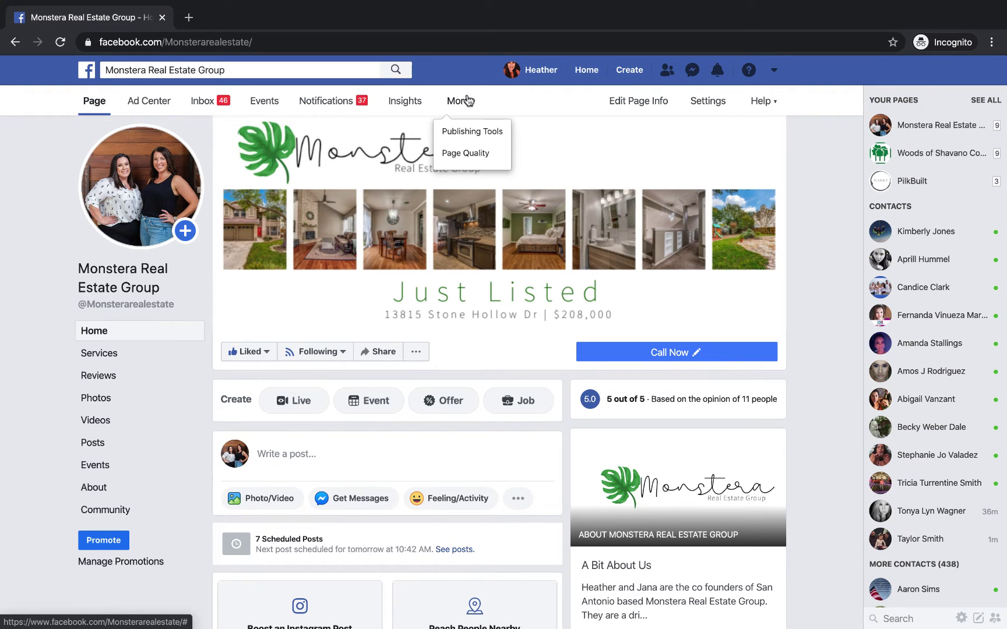
left_click(497, 134)
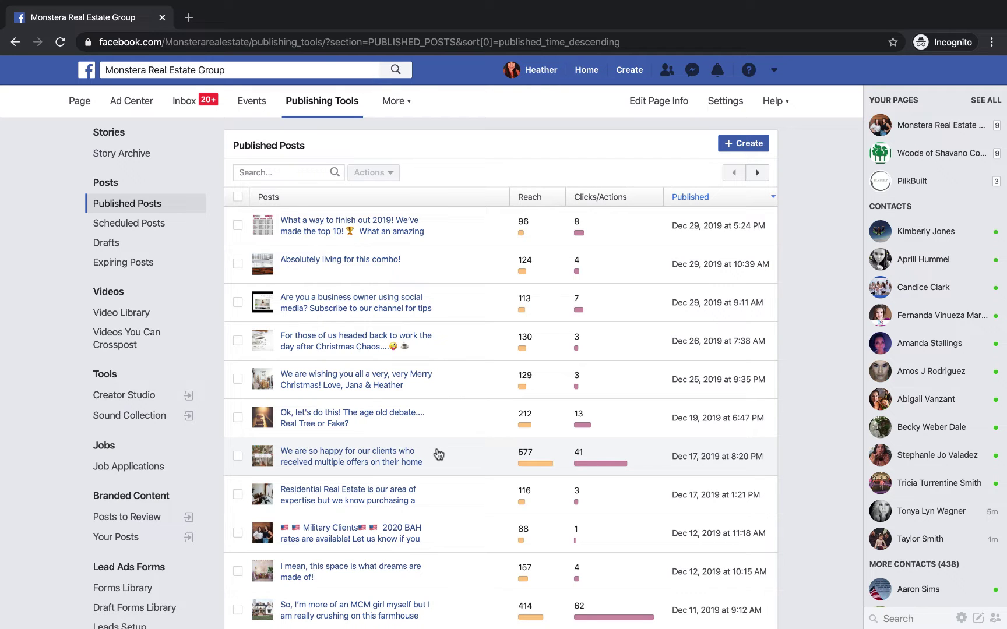
scroll(439, 455, "down", 5)
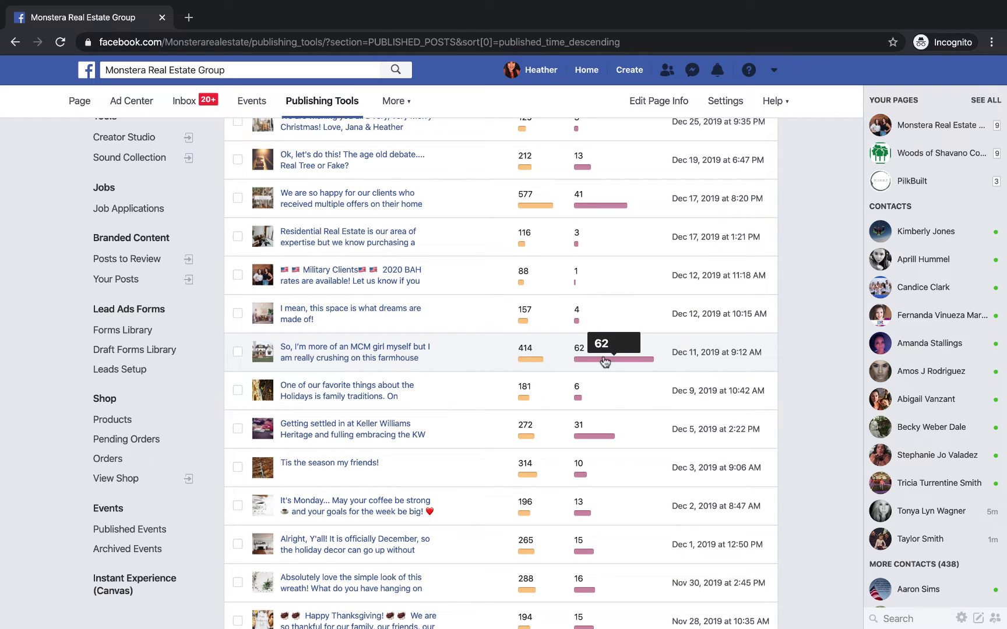
mouse_move(528, 439)
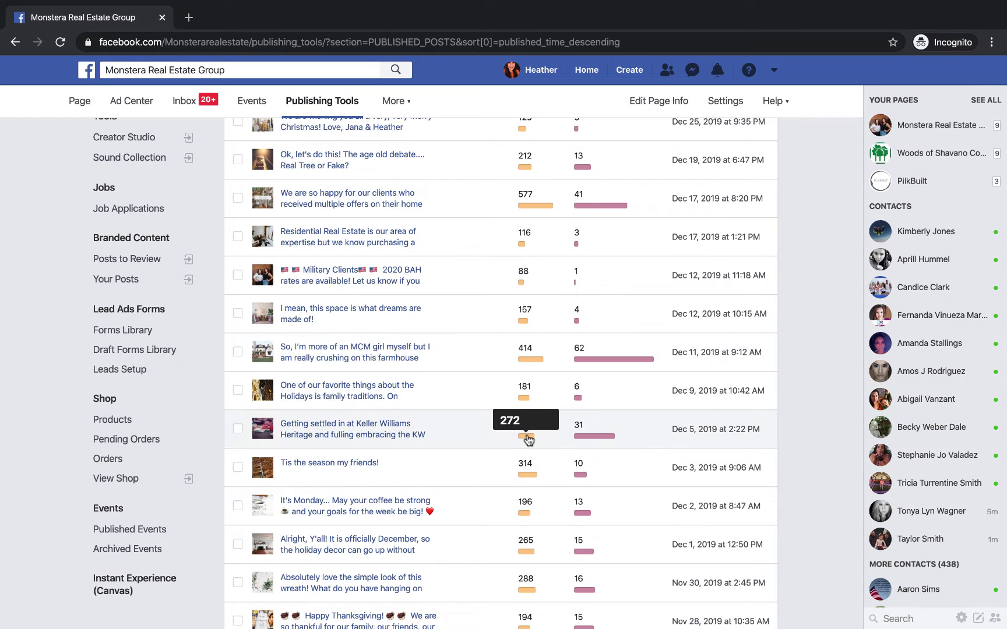
scroll(528, 439, "up", 3)
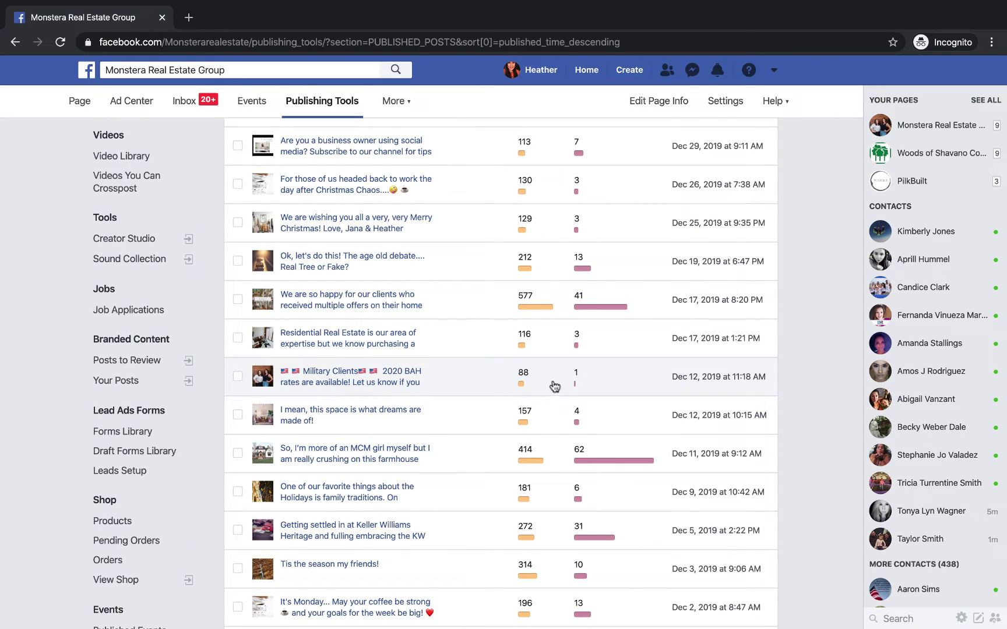
mouse_move(576, 387)
scroll(575, 387, "up", 5)
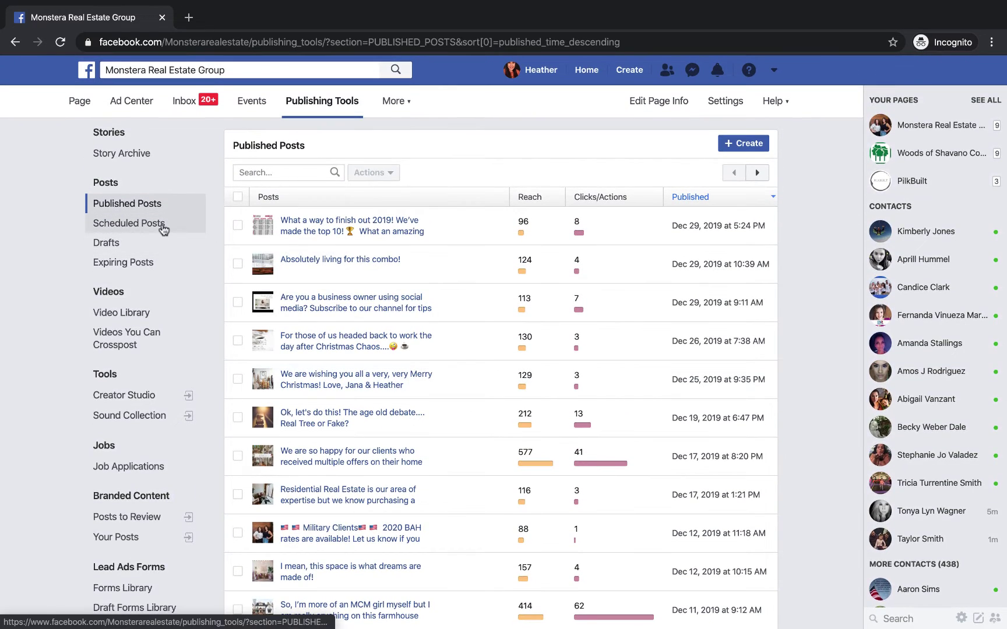
- Open the scheduled posts, search them for "mom" and clear the search term
left_click(162, 227)
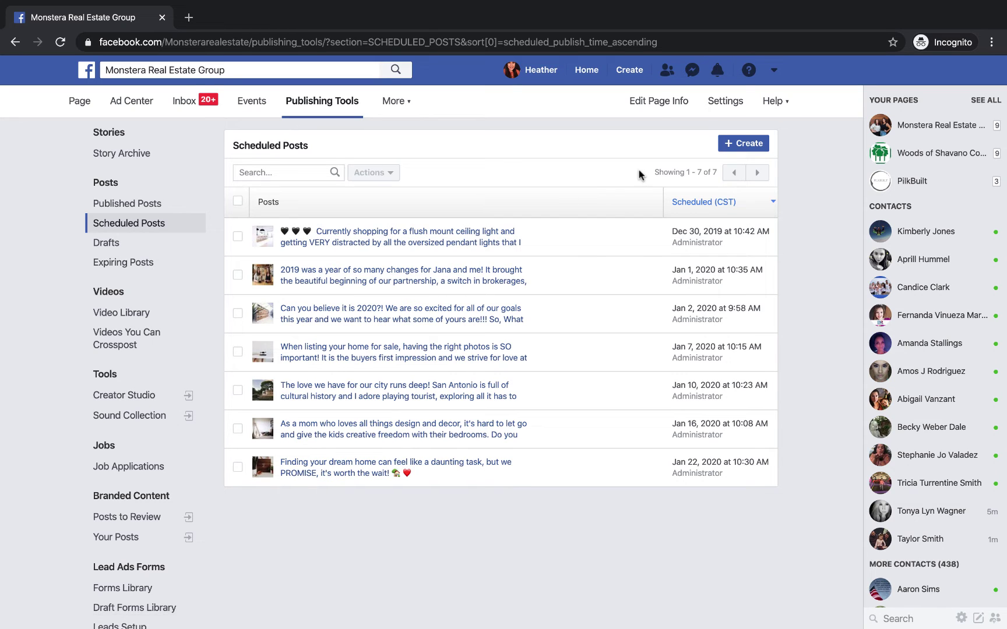
left_click(319, 171)
type("mom")
key("Return")
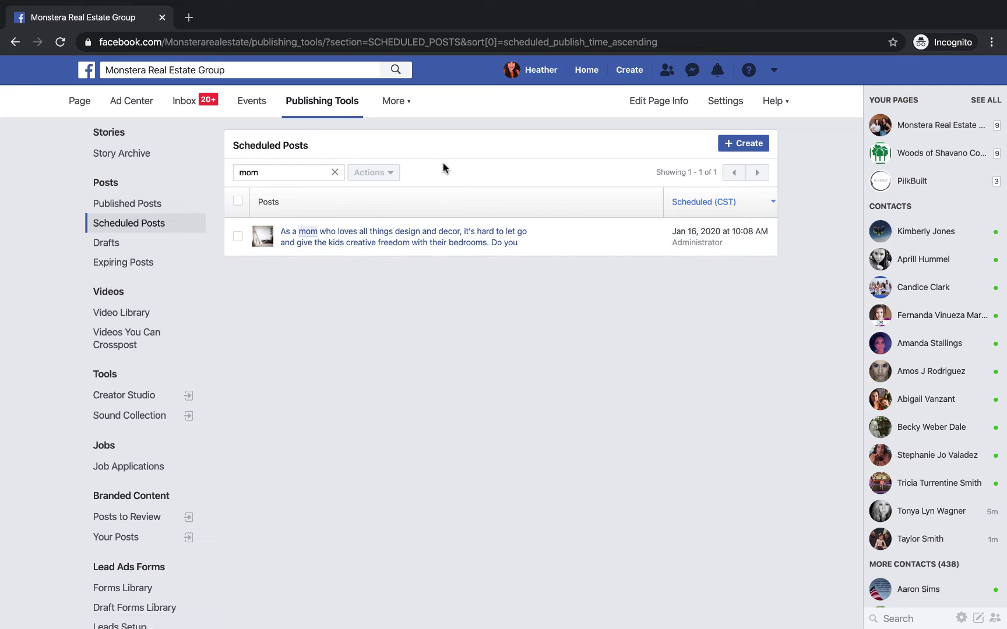
left_click(335, 172)
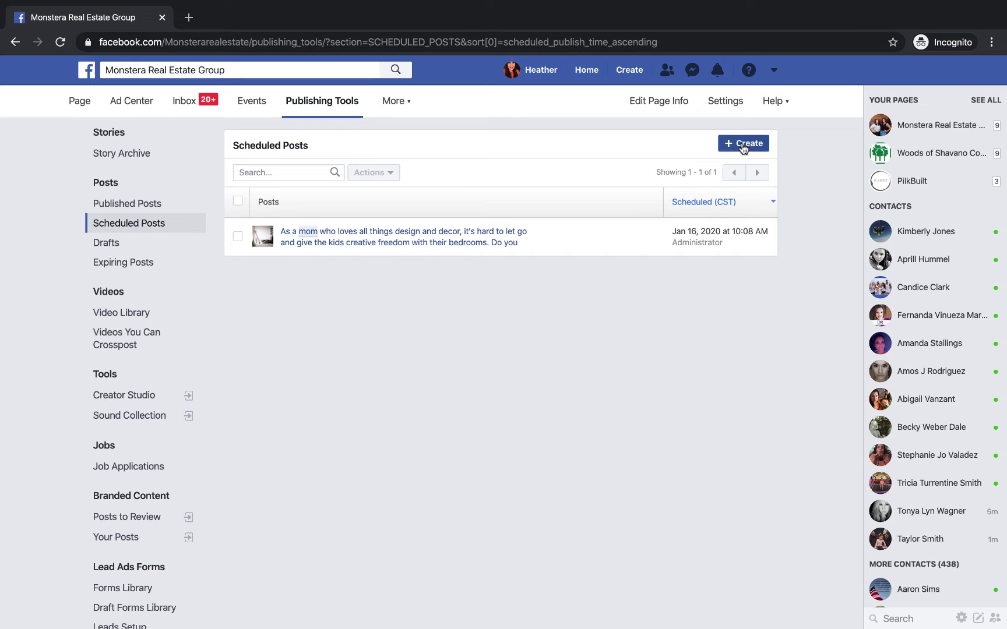
- Create a new post and upload the photo white-and-brown-house-1974596.jpg from Downloads to it
left_click(743, 146)
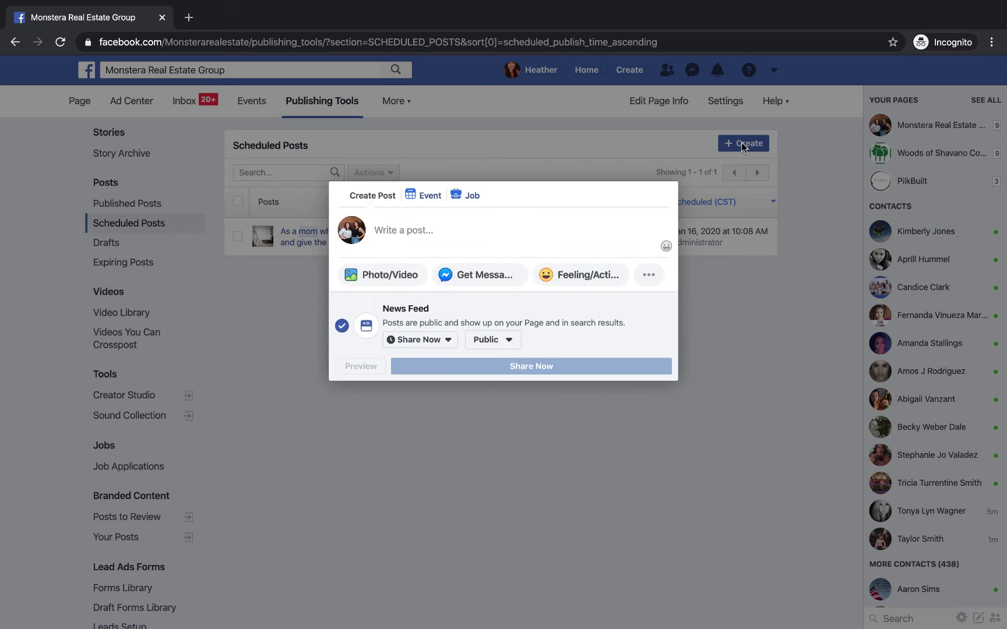
left_click(383, 271)
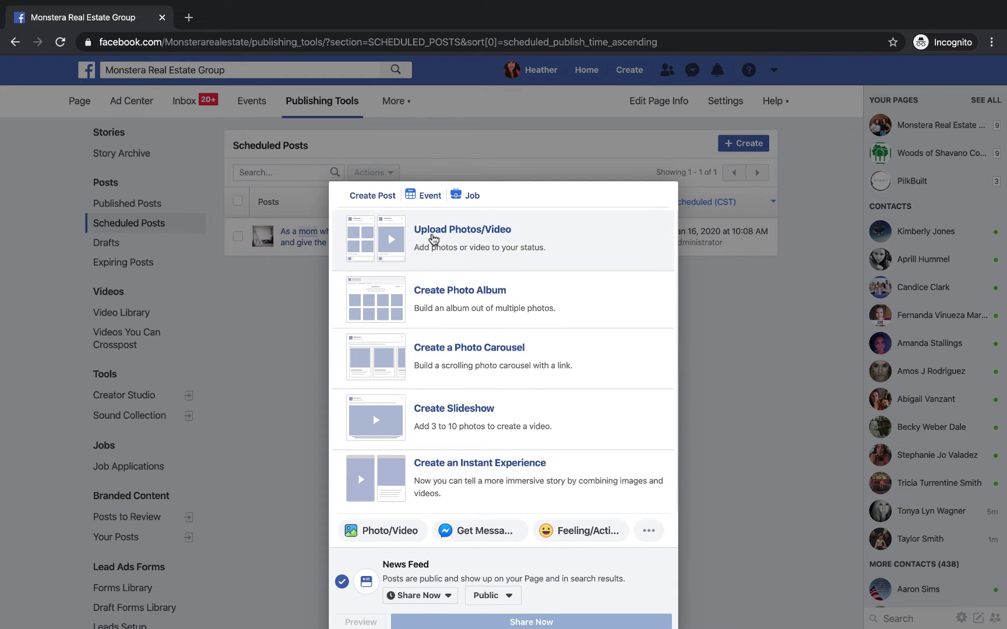
left_click(433, 239)
left_click(286, 148)
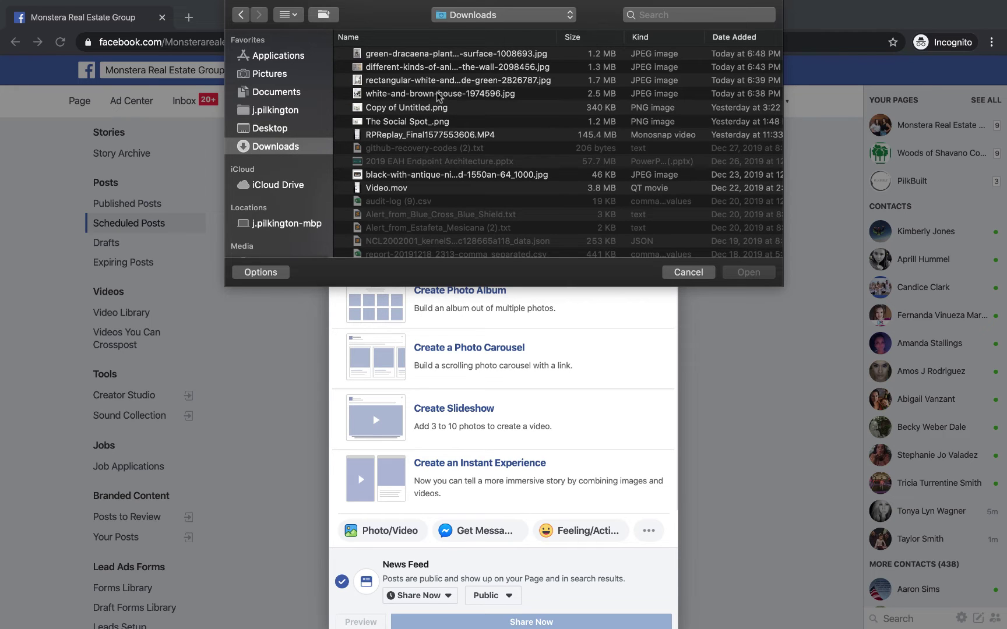
left_click(406, 81)
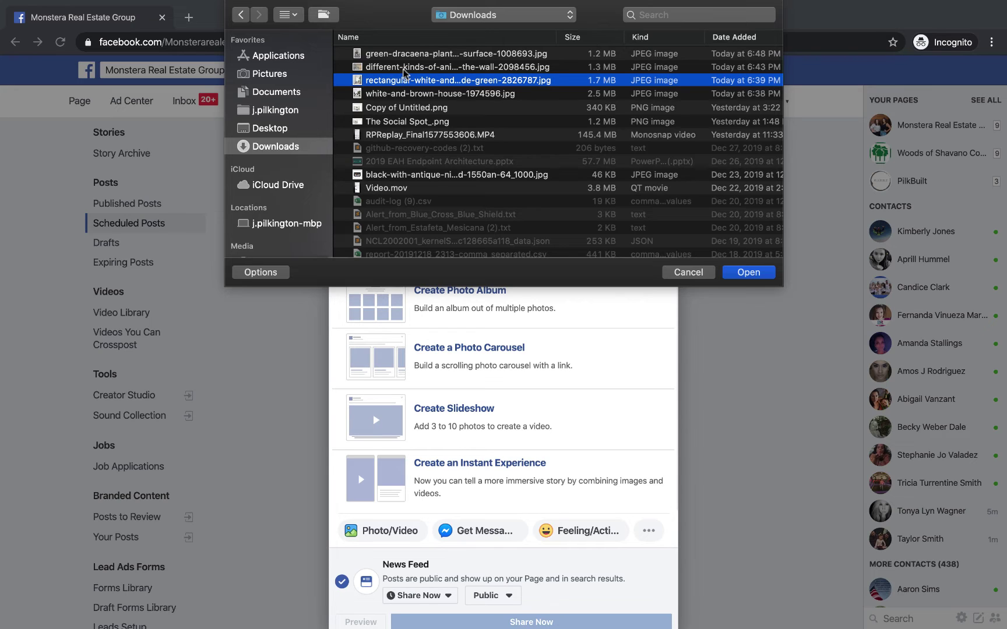
left_click(410, 93)
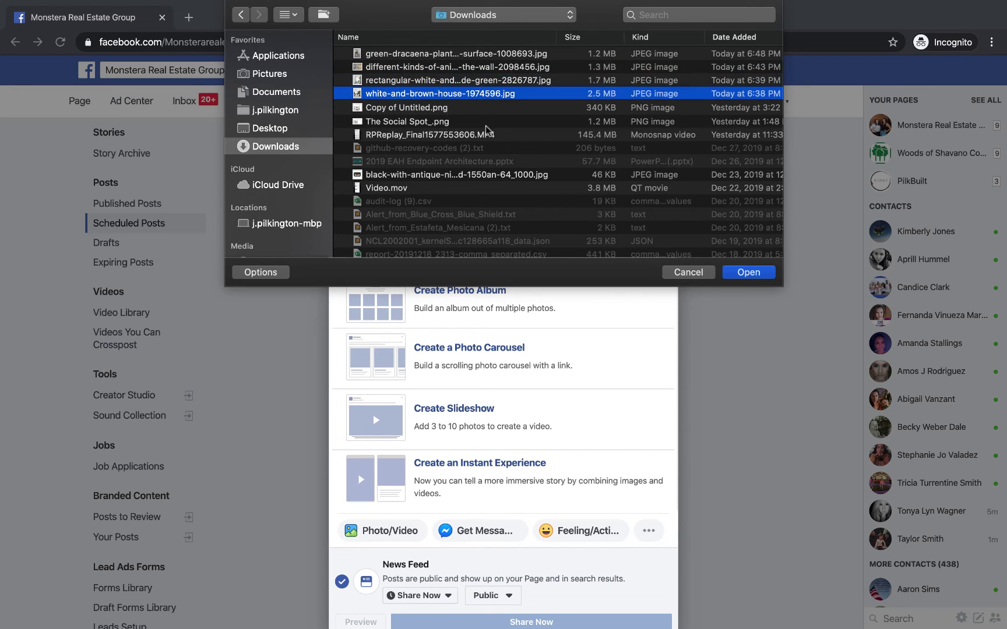
left_click(748, 272)
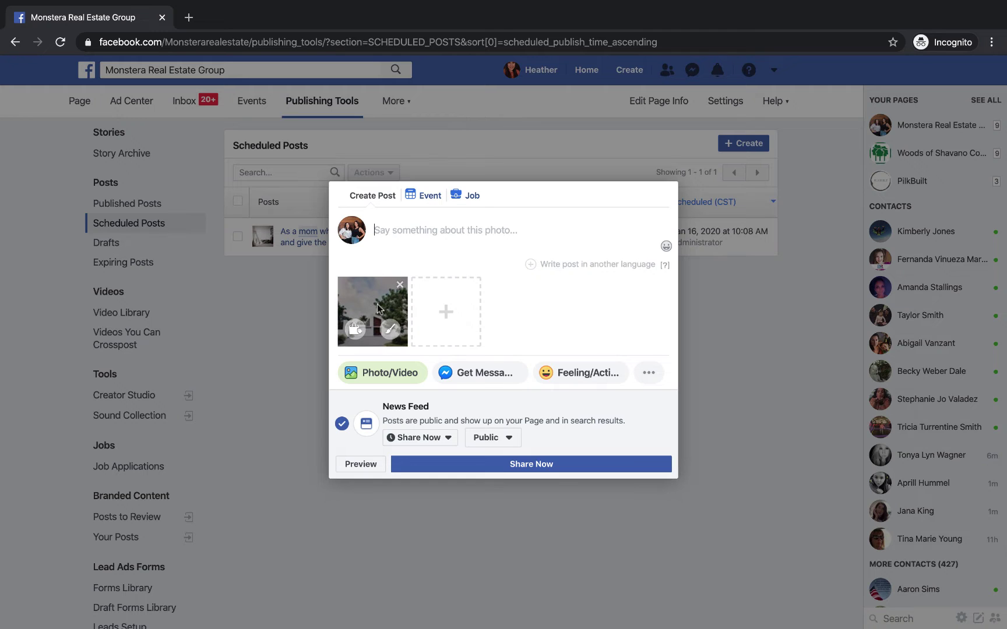
- Examine the crop and text options for editing the uploaded photo, leaving without saving
left_click(390, 331)
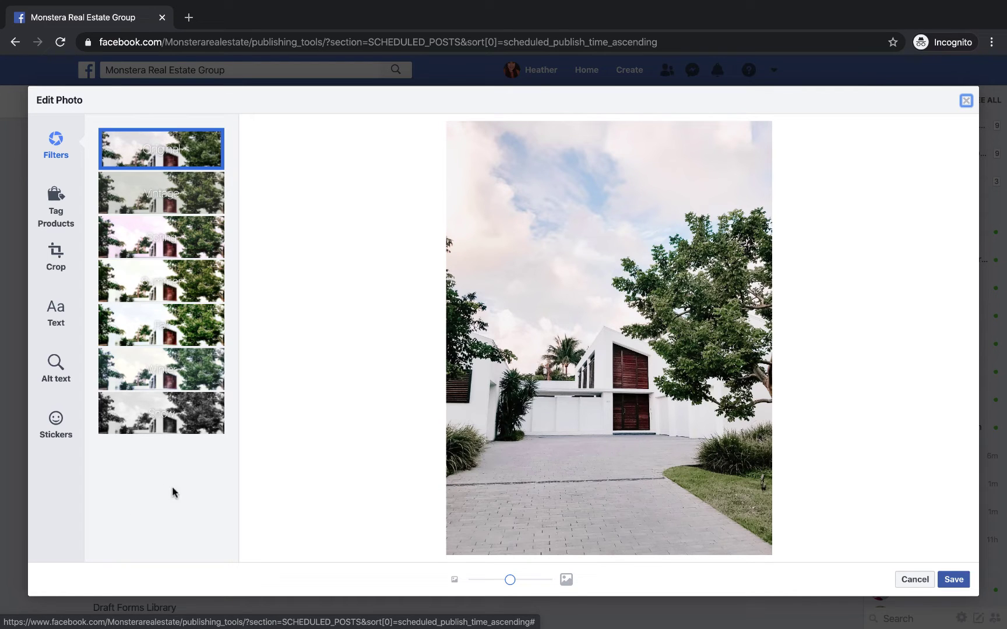
left_click(58, 257)
left_click(62, 309)
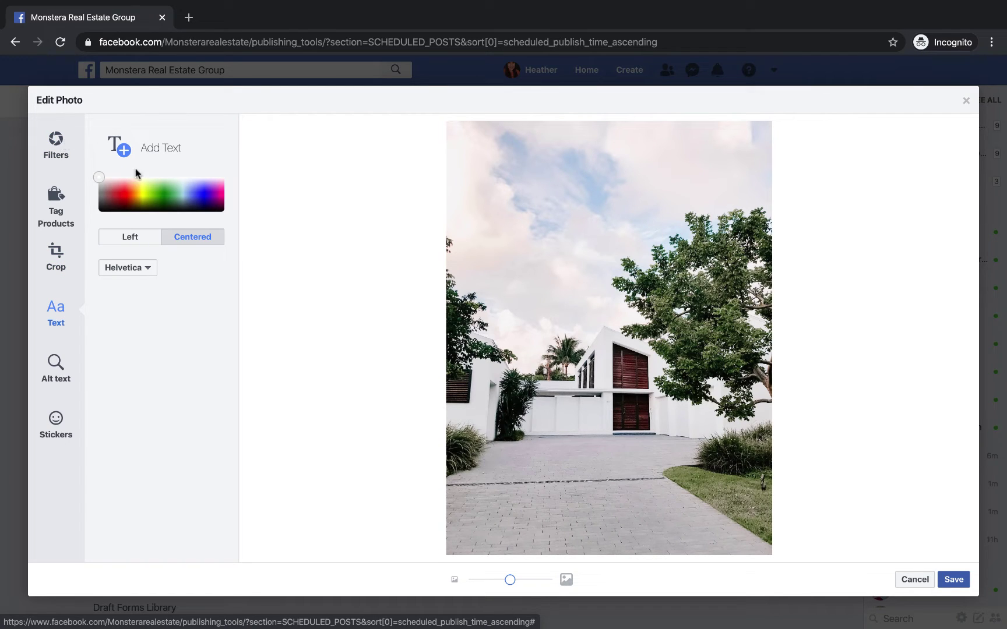
left_click(907, 581)
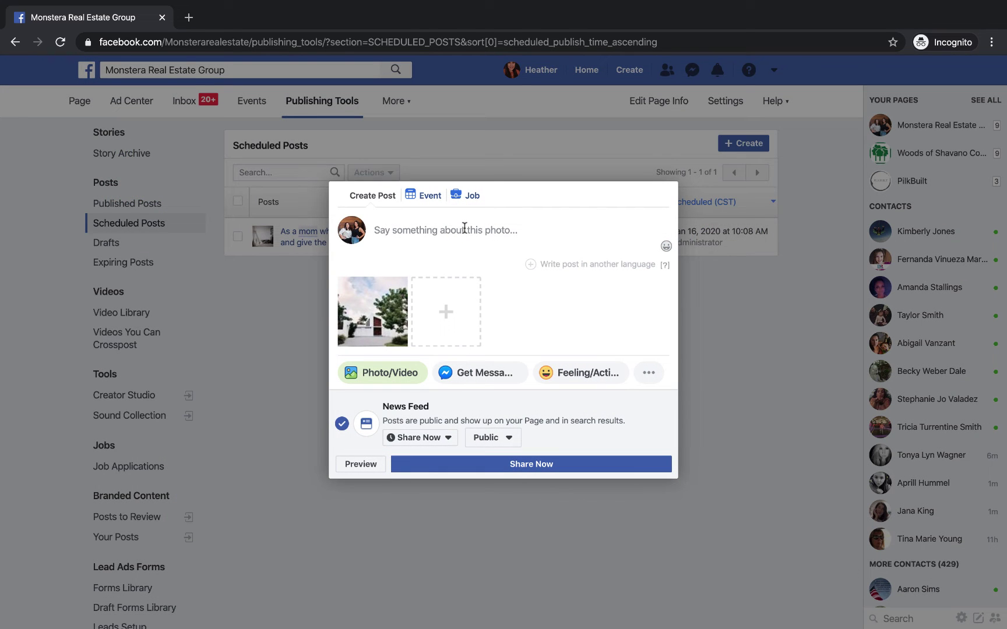
- Write the caption "The stark contrast of this home has me seriously drooling! Do you love it or are you more of a warm and cozy kind of person?"
left_click(464, 228)
type("The stark contrast of white")
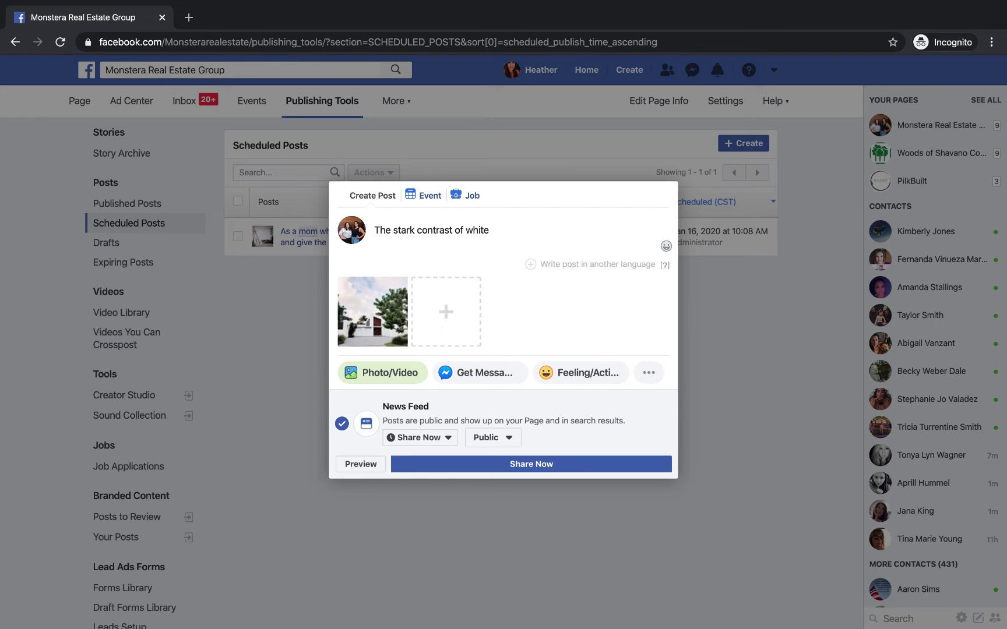
key("BackSpace")
key("BackSpace")
key("BackSpace")
key("BackSpace")
key("BackSpace")
type("this home has me seriously drooling!")
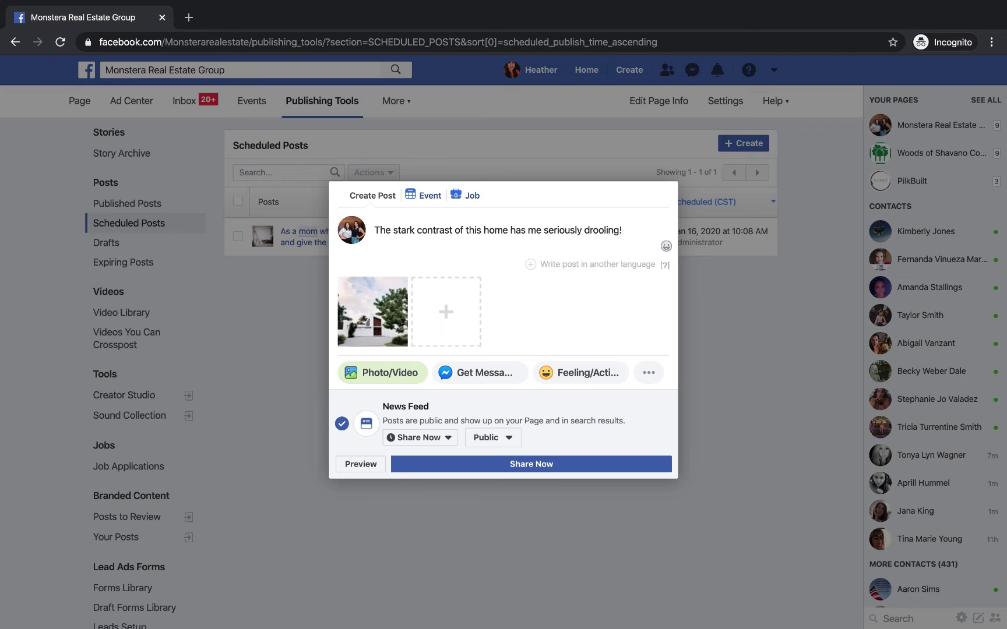
type(" Do you love it or are ")
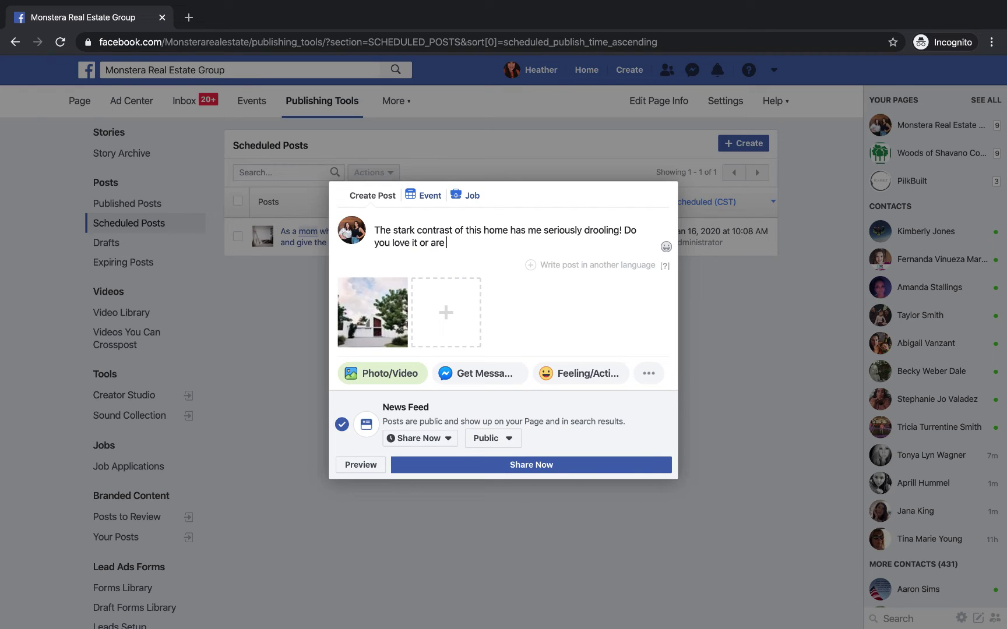
type("you more of a warm and cozy kind")
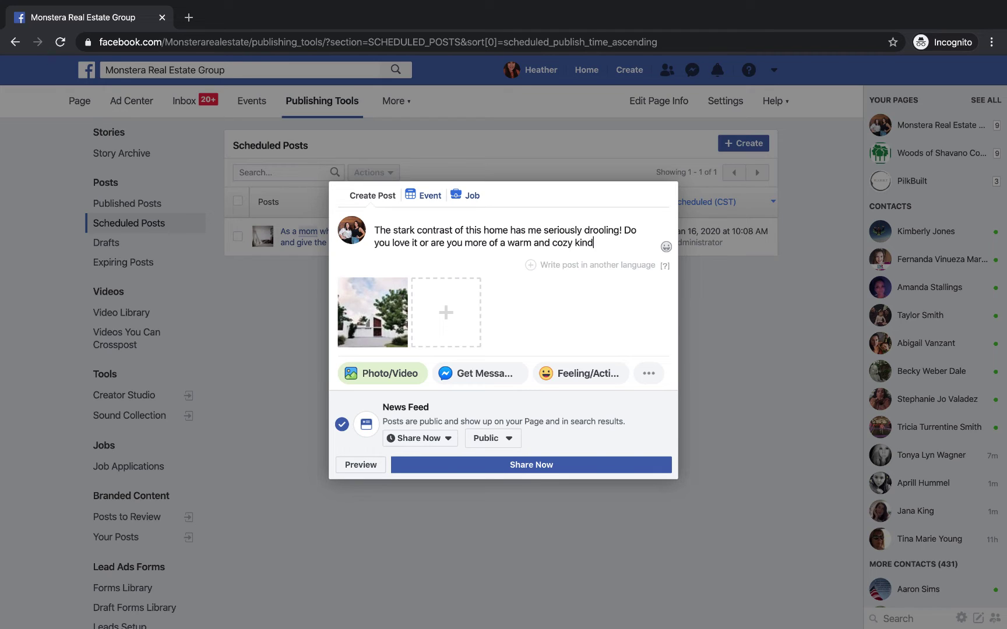
type(" of person?")
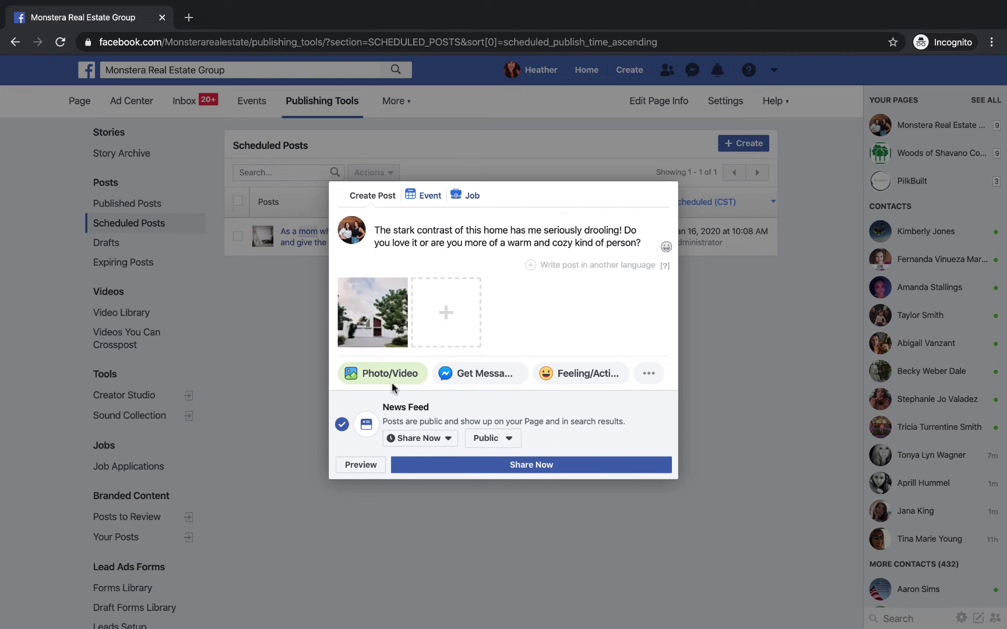
- Switch the post from immediate sharing to scheduling, with a custom publication date of 2/3/2020
left_click(434, 441)
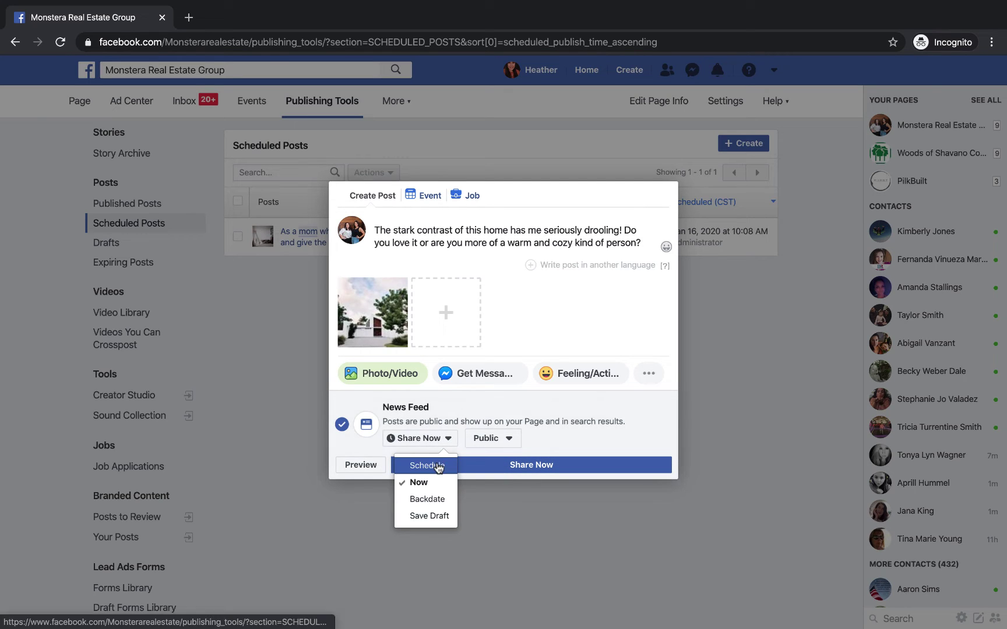
left_click(434, 466)
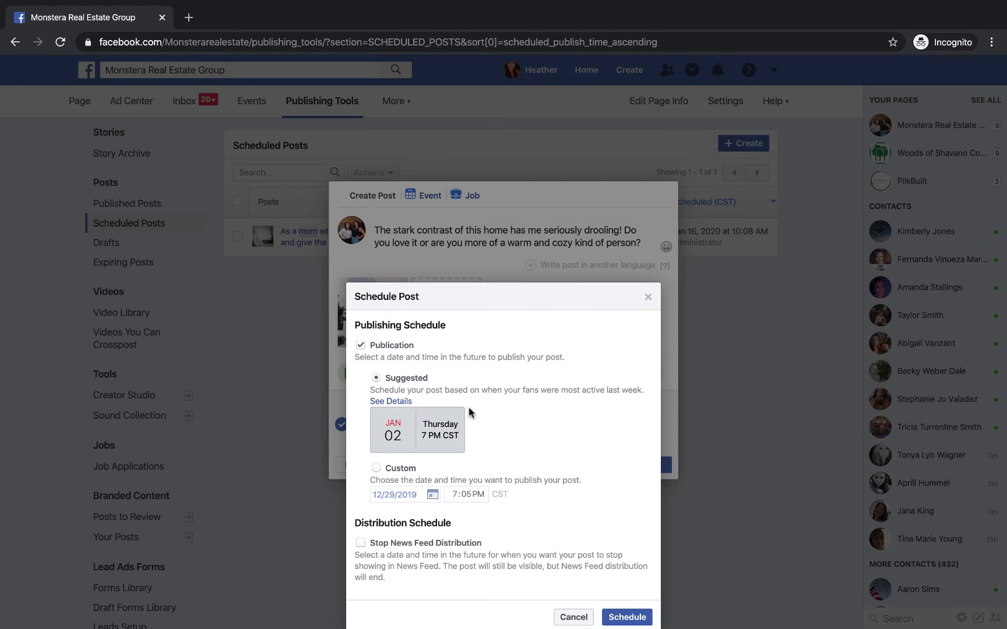
left_click(376, 468)
left_click(431, 495)
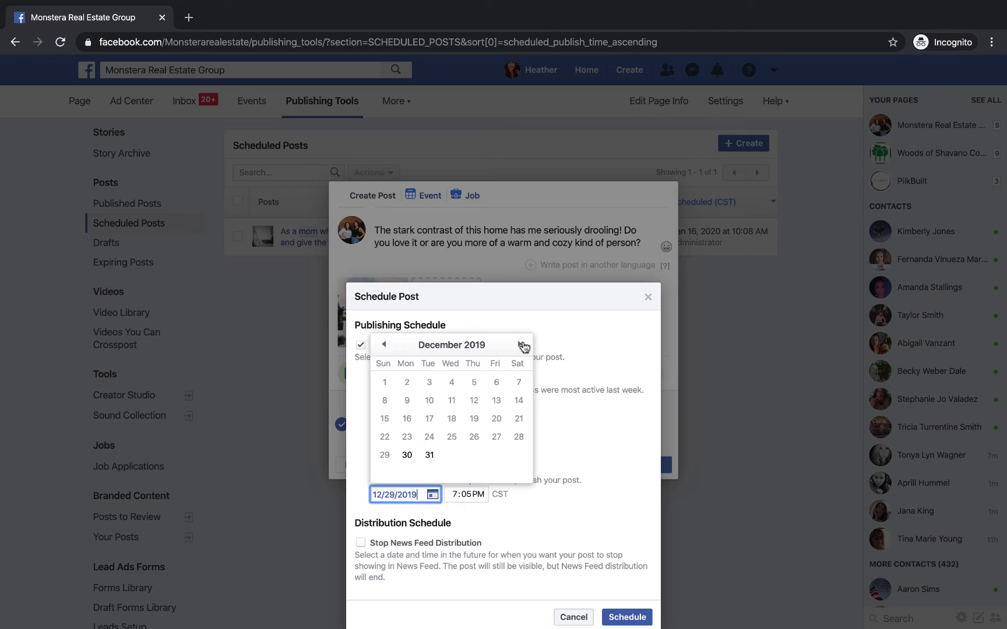
left_click(523, 346)
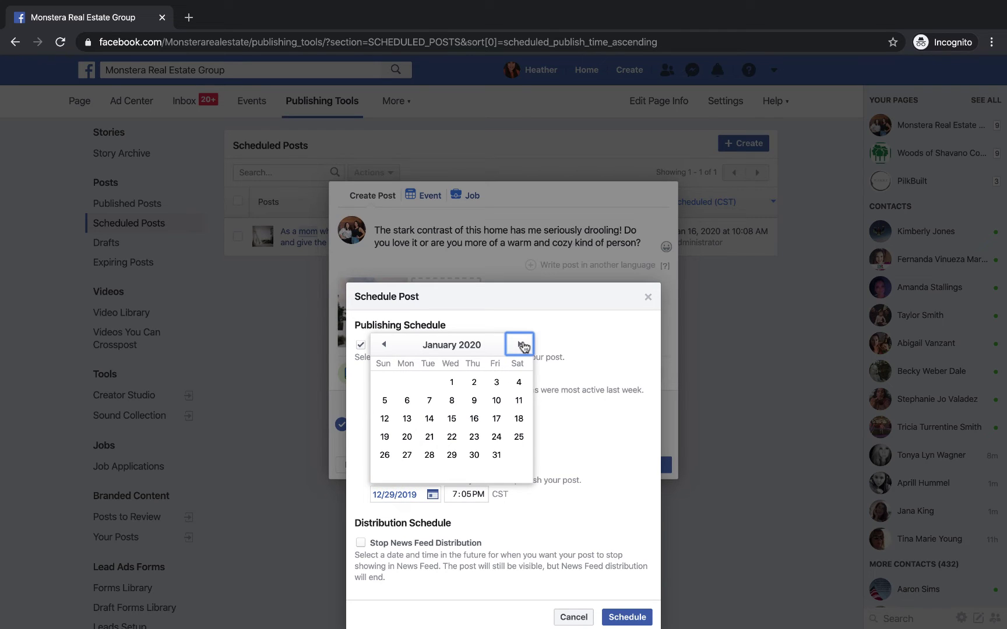
left_click(524, 346)
left_click(407, 401)
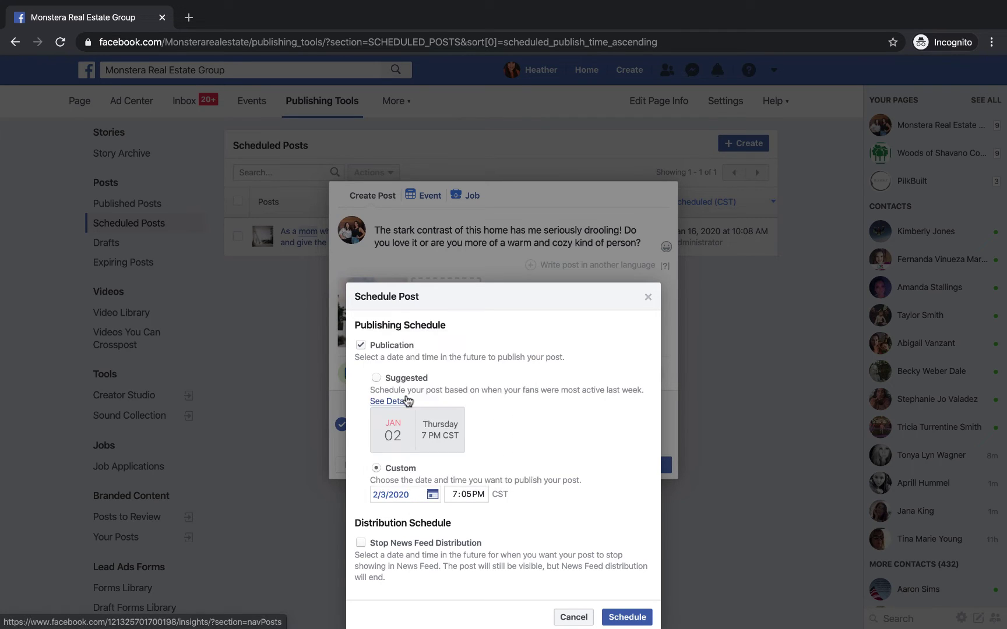
- Set the custom publication time to 10:05 AM and confirm the schedule
left_click(455, 494)
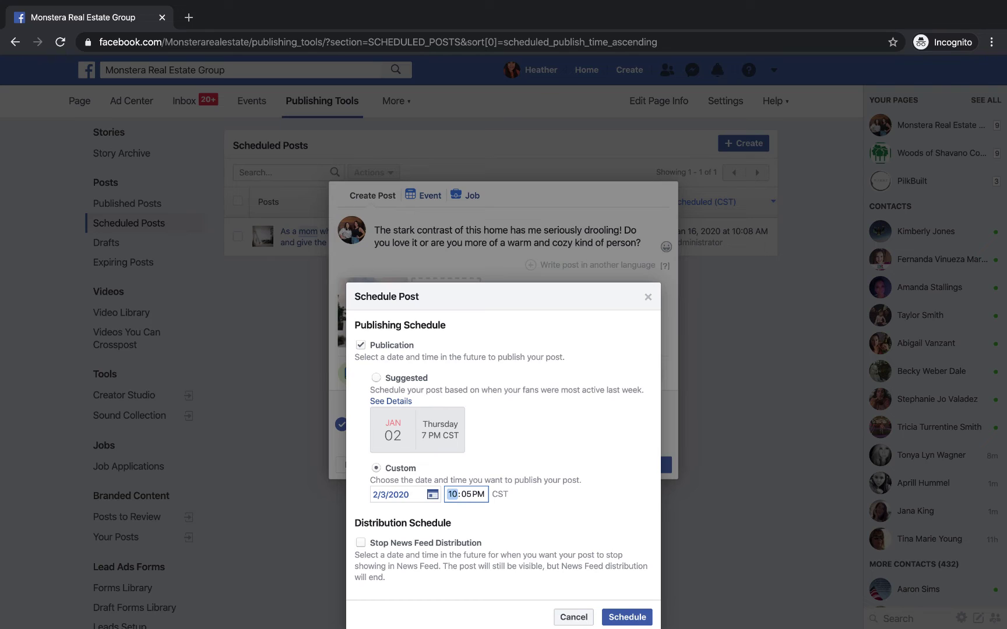
left_click(479, 495)
type("a")
left_click(528, 526)
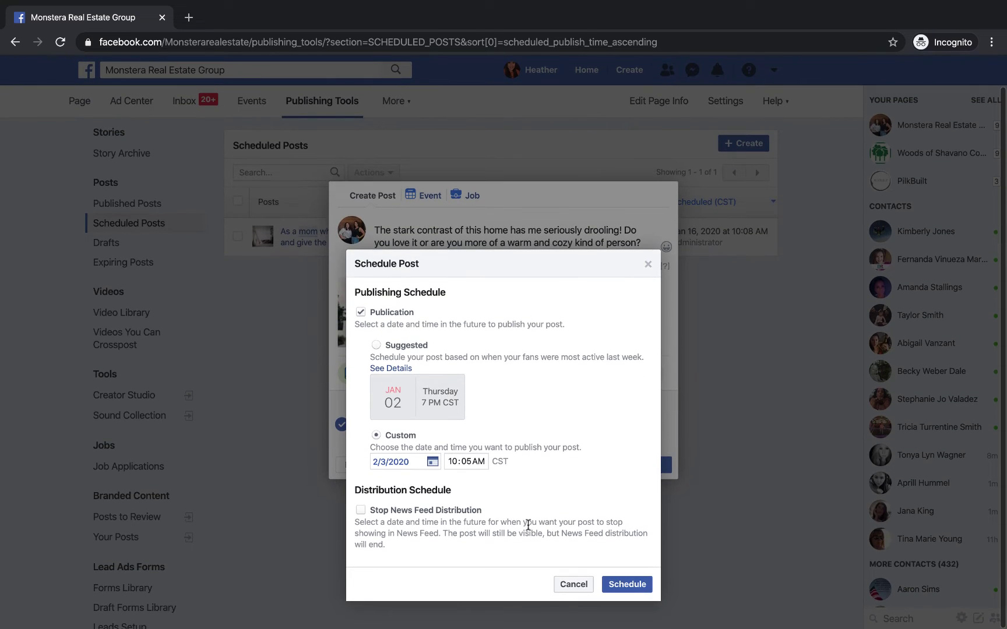
left_click(624, 584)
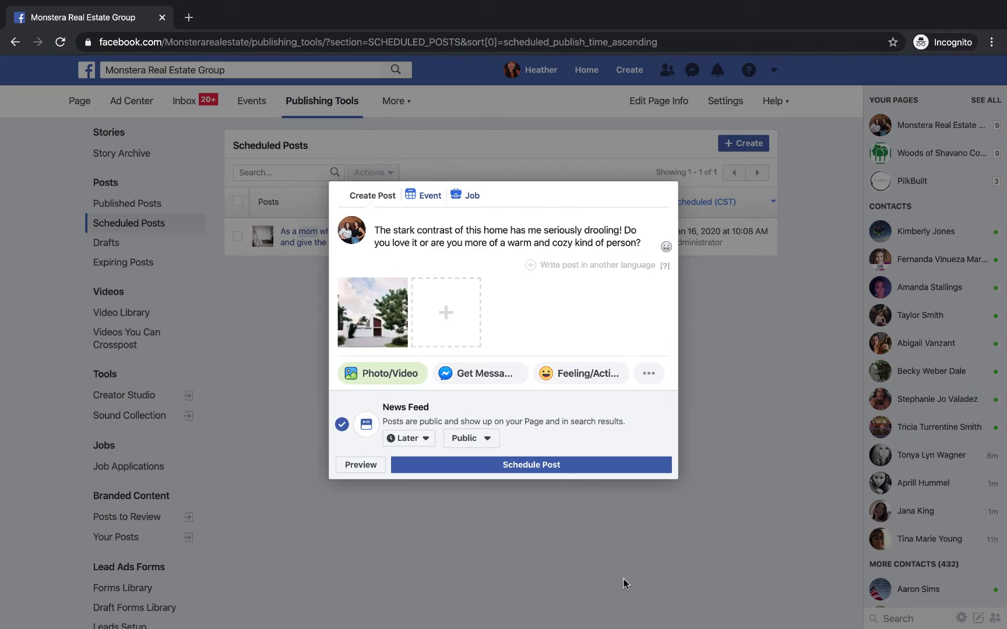
- Submit the post for scheduling and choose the custom publication date 2/3/2020 again
left_click(536, 469)
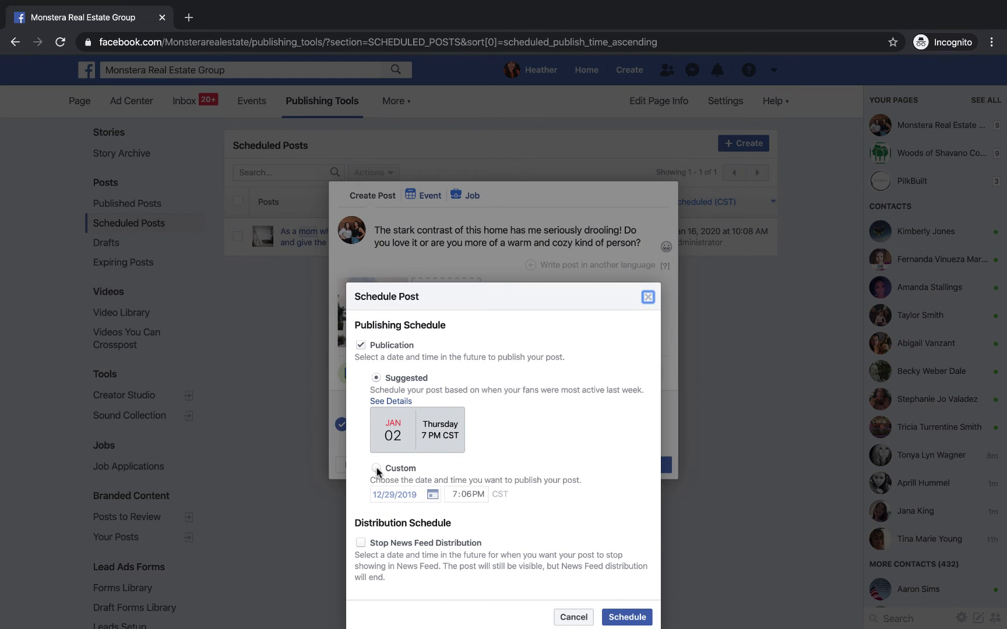
left_click(377, 469)
left_click(433, 495)
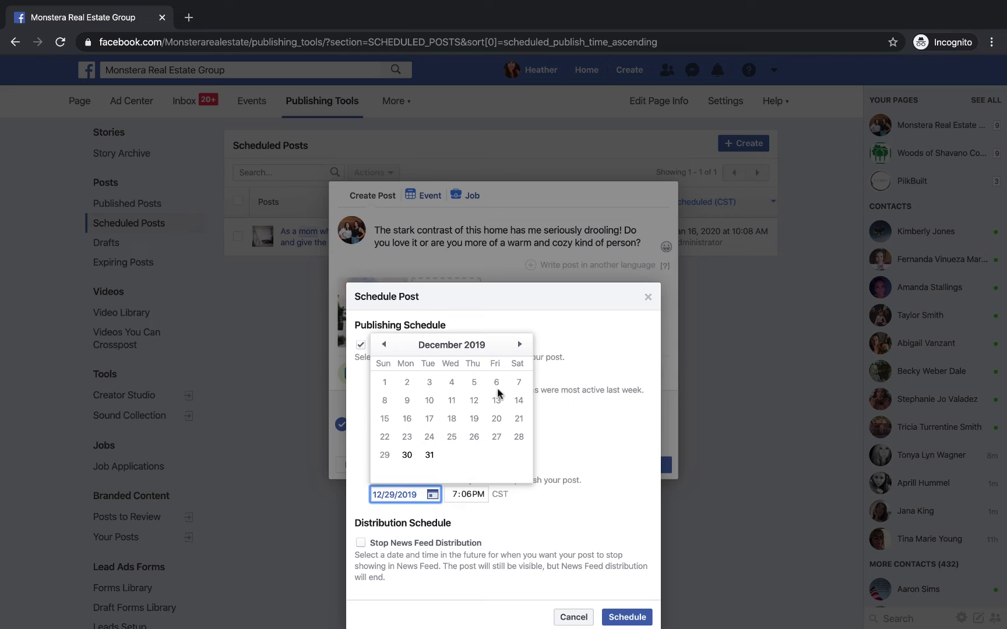
left_click(521, 345)
left_click(520, 345)
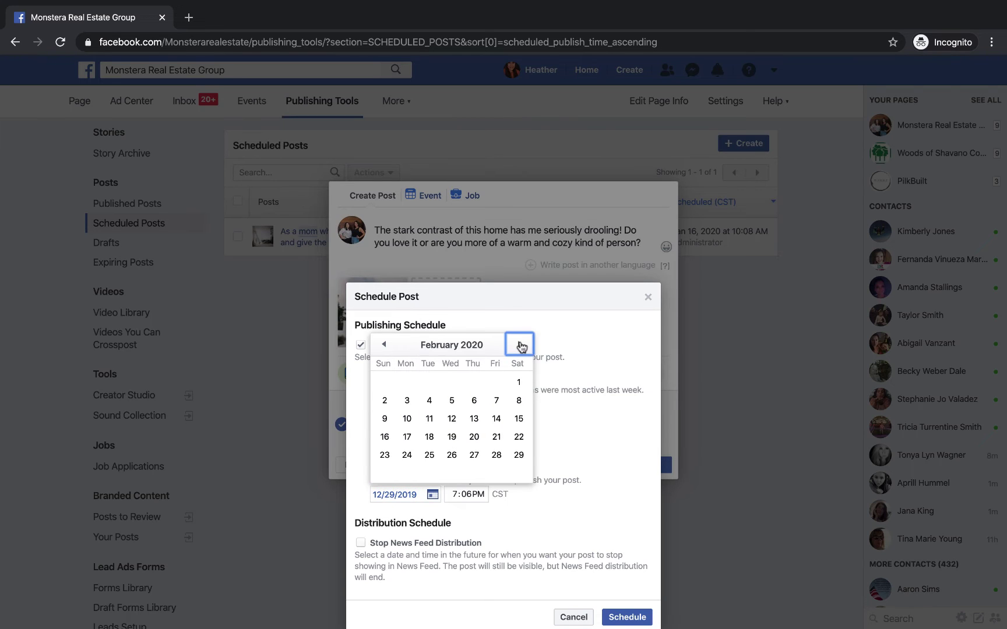
left_click(407, 401)
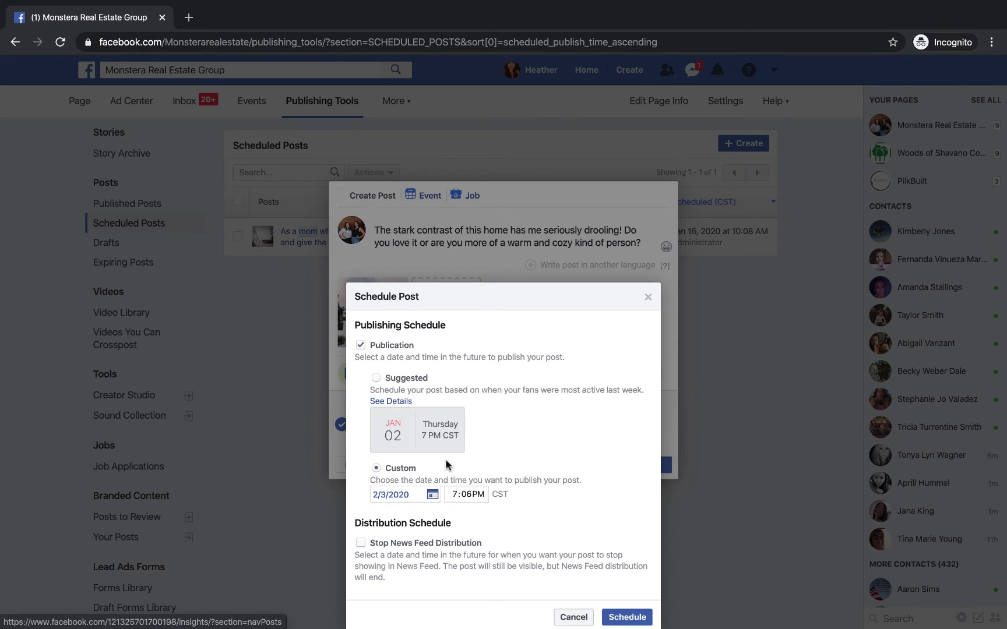
- Set the custom publication time to 10:06 AM and confirm the post's schedule
left_click(453, 495)
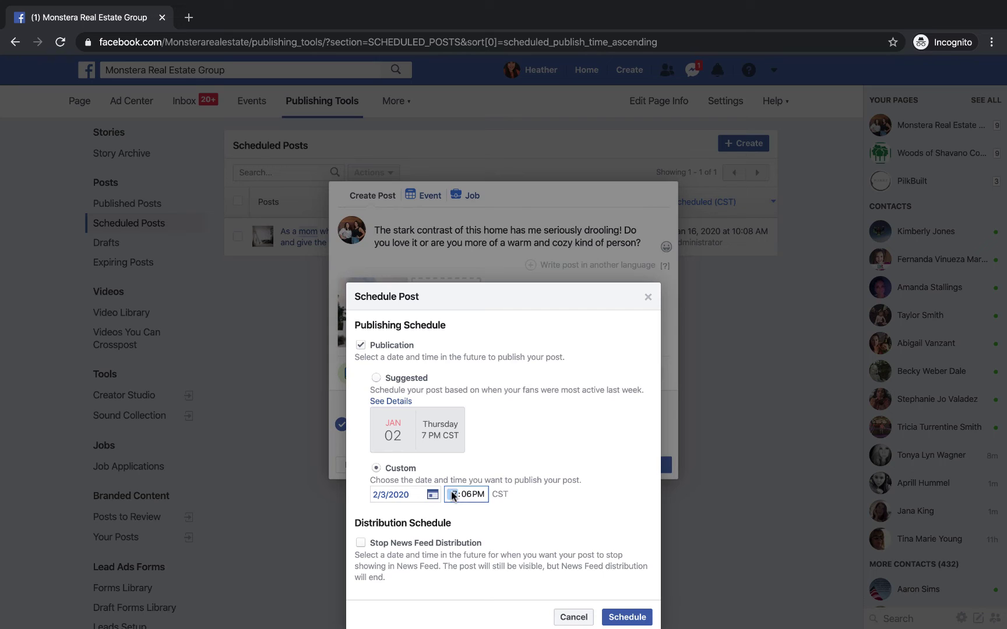
key("Tab")
key("Tab")
key("a")
left_click(516, 522)
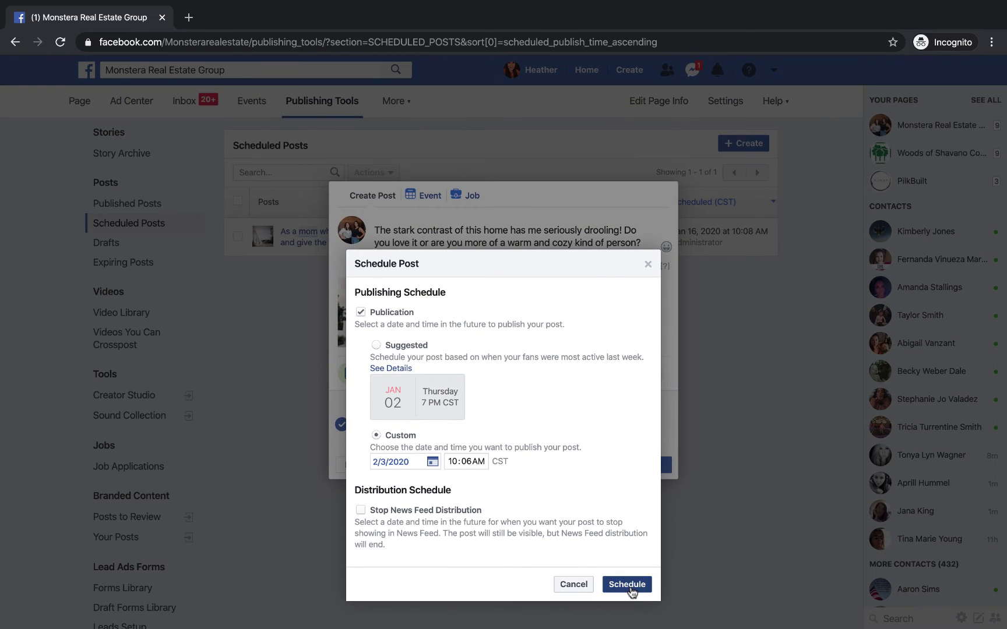
left_click(629, 586)
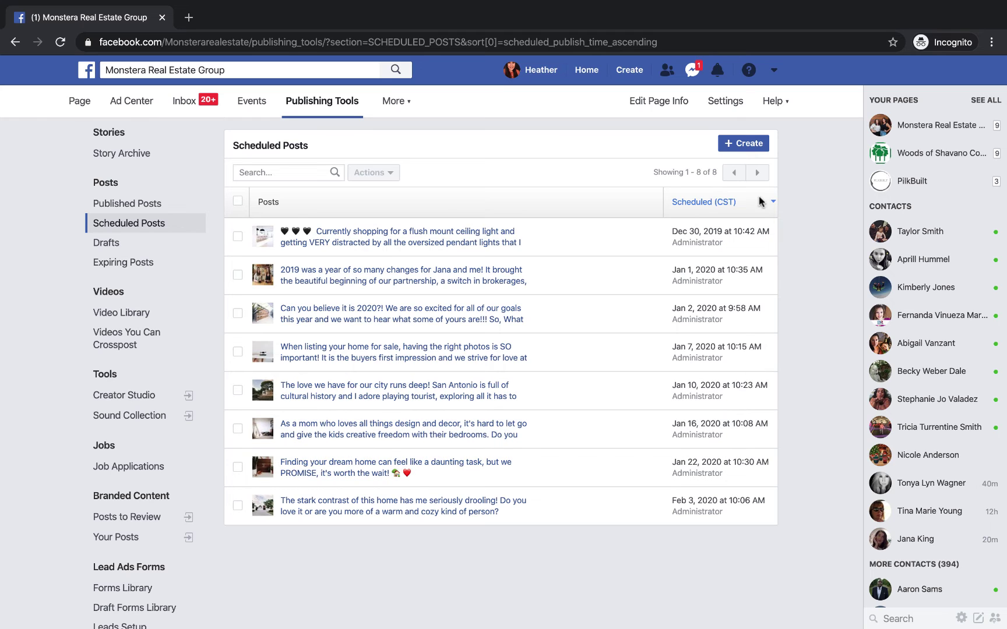
- Create a new page post and upload the photo different-kinds-of-ani...-the-wall-2098456.jpg from the Downloads folder
left_click(746, 145)
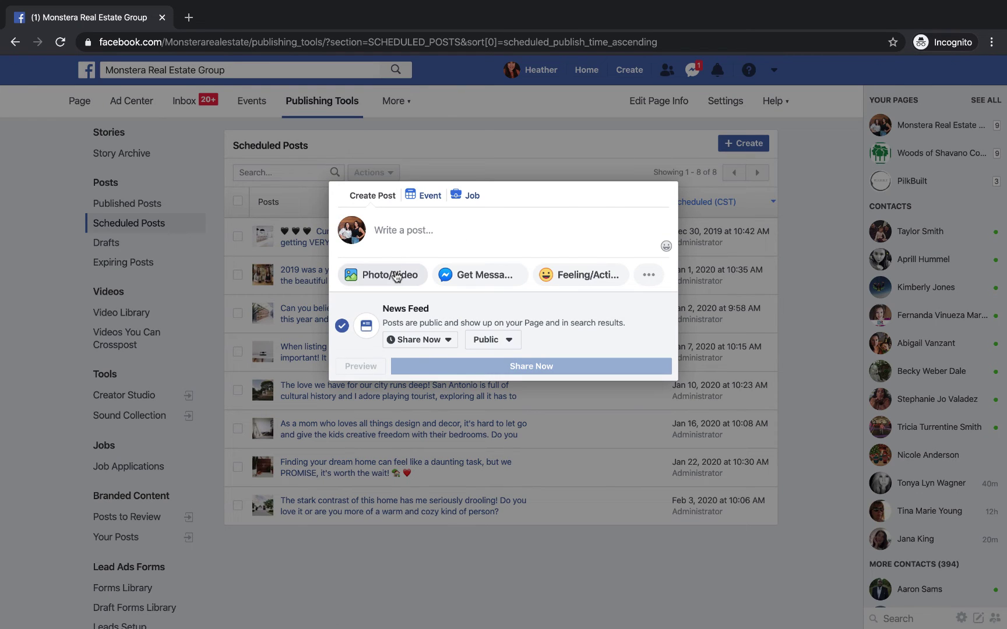
left_click(393, 275)
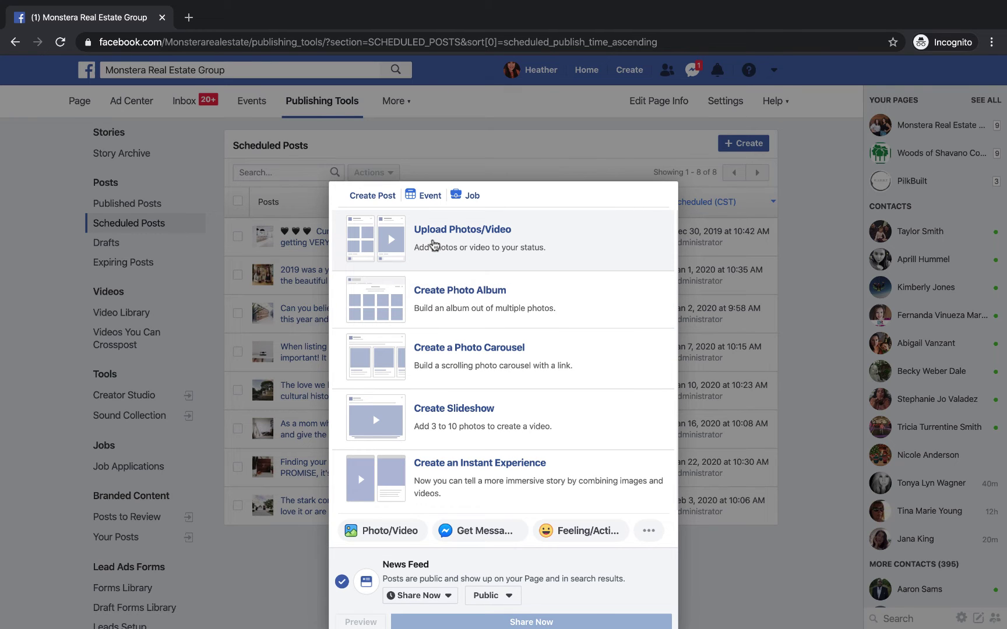
left_click(434, 244)
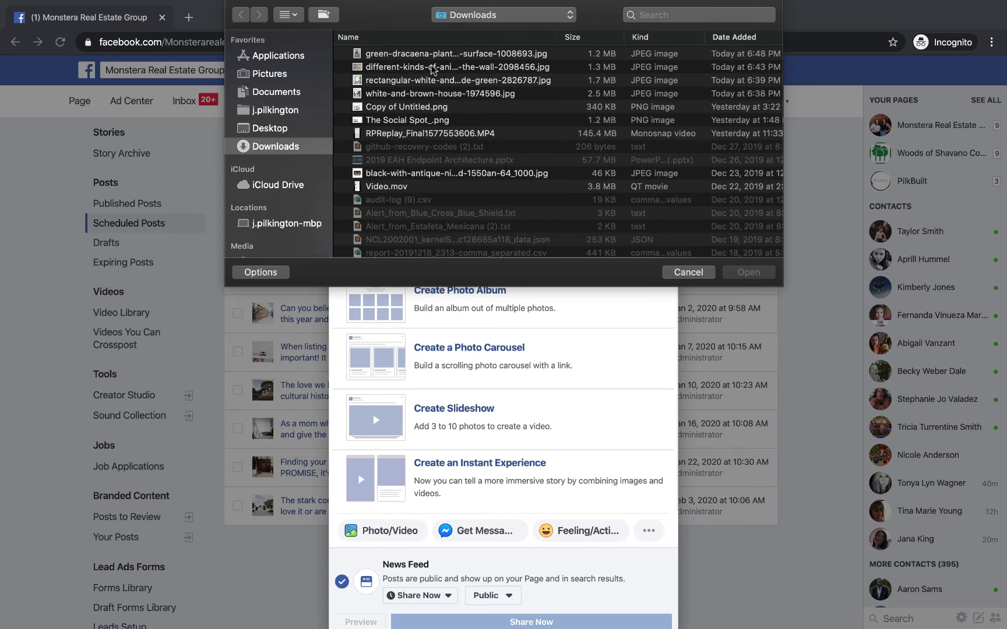
left_click(433, 69)
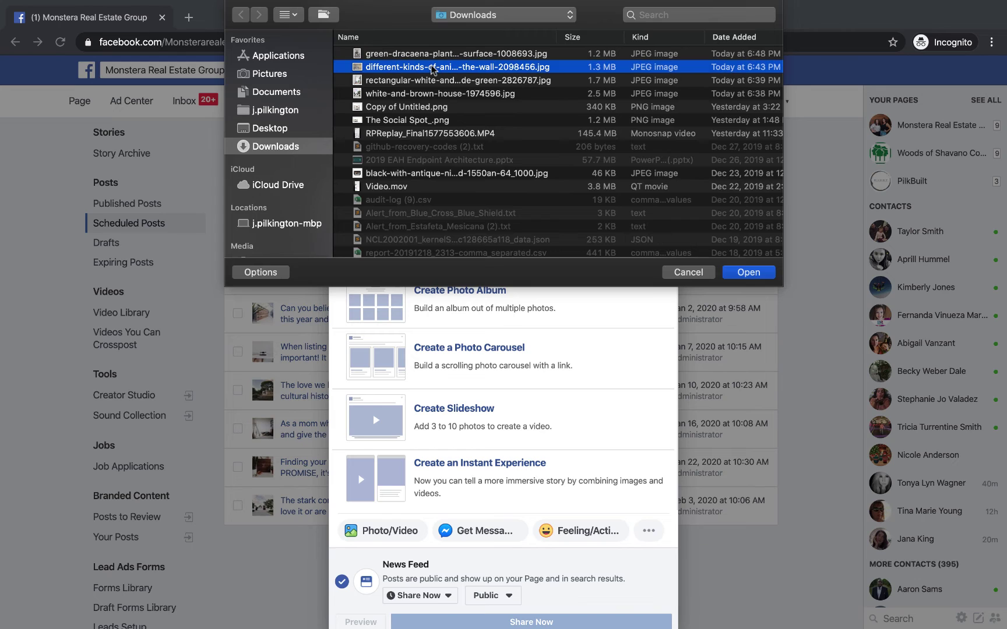
left_click(748, 272)
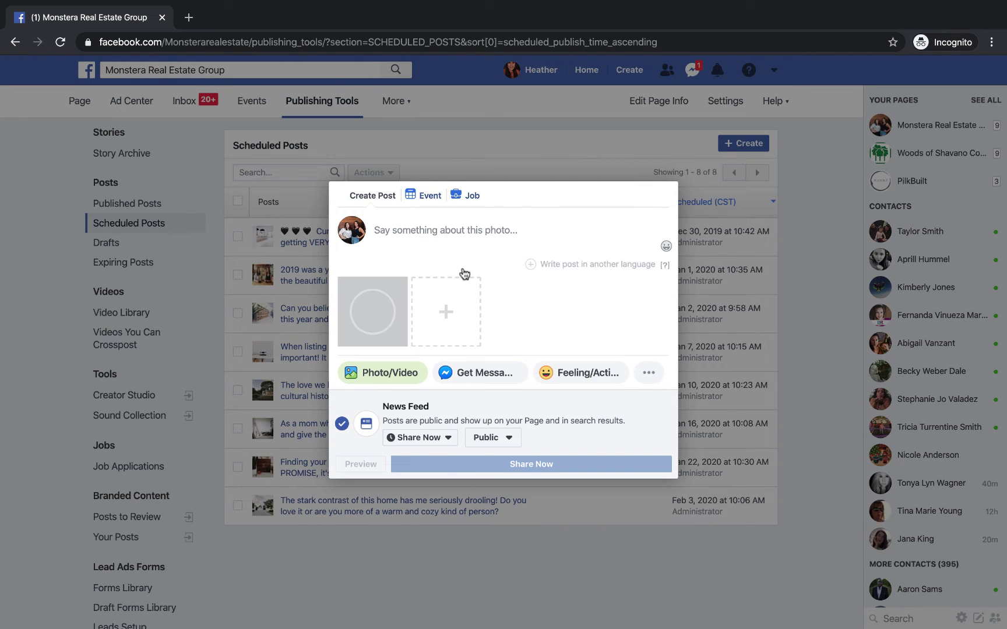
- Caption the photo "Nursery decor has taken on a much more chic look these days!" with "Loving these simplistic animal prints!" on a second line
left_click(427, 228)
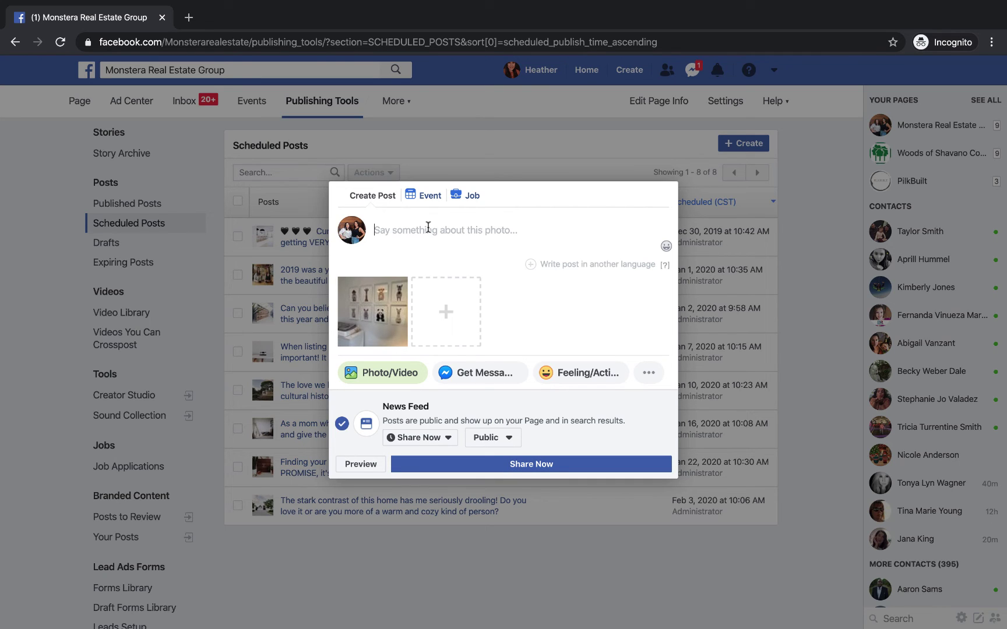
type("N")
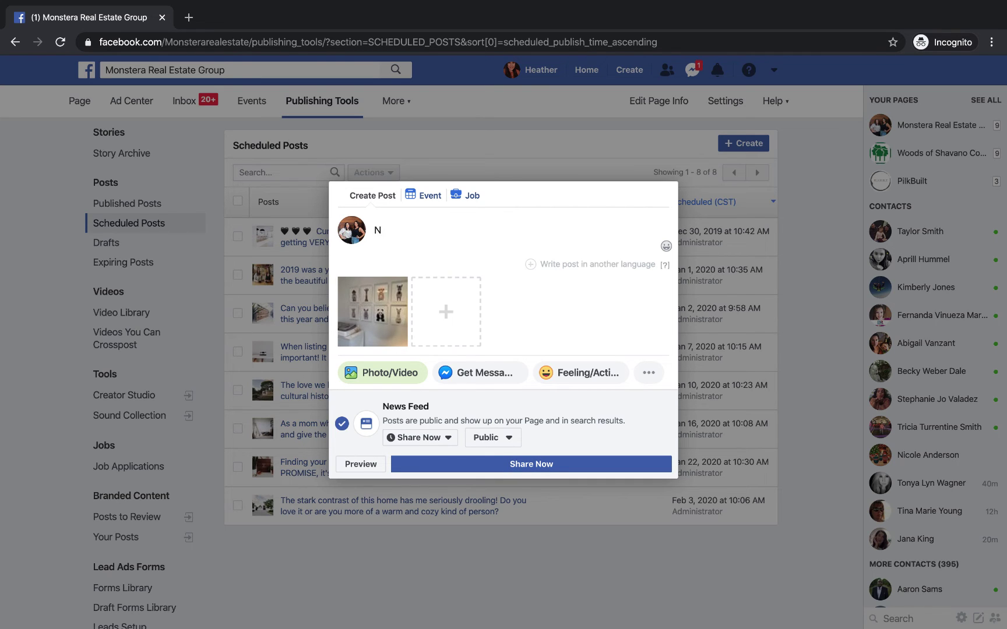
type("ursery decor has taken on a much")
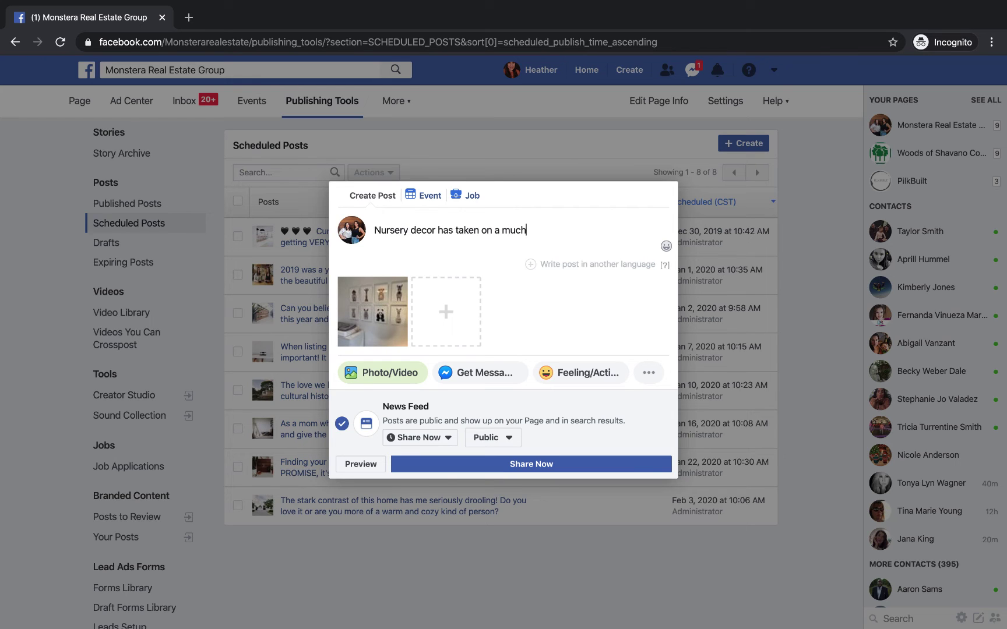
type(" more chic look these days!")
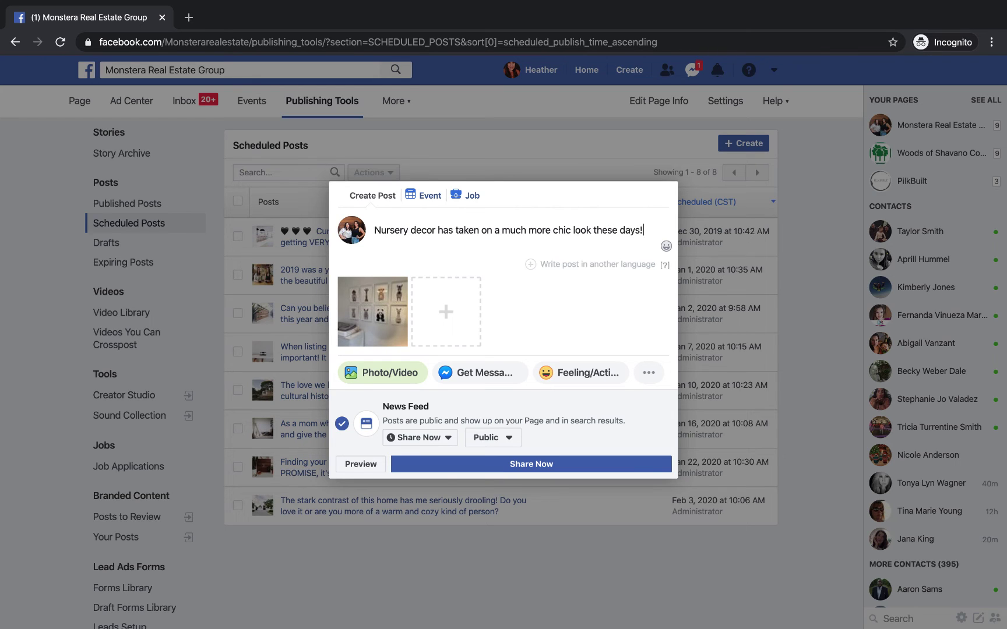
key("Return")
type("Loving these simplistic animal prints!")
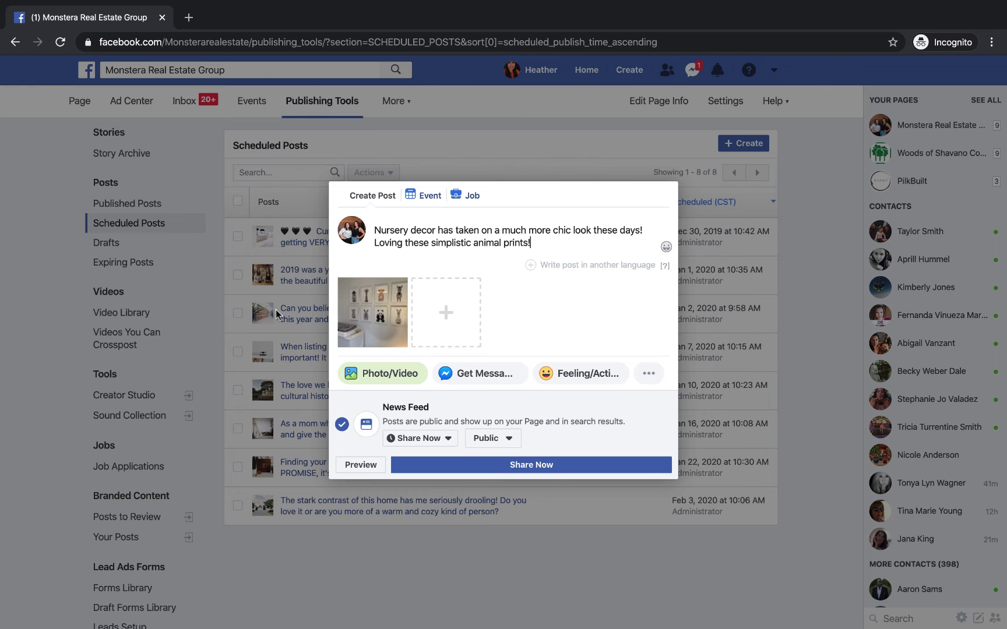
- Switch the nursery post from immediate sharing to scheduling, with a custom publication date of 1/27/2020
left_click(446, 447)
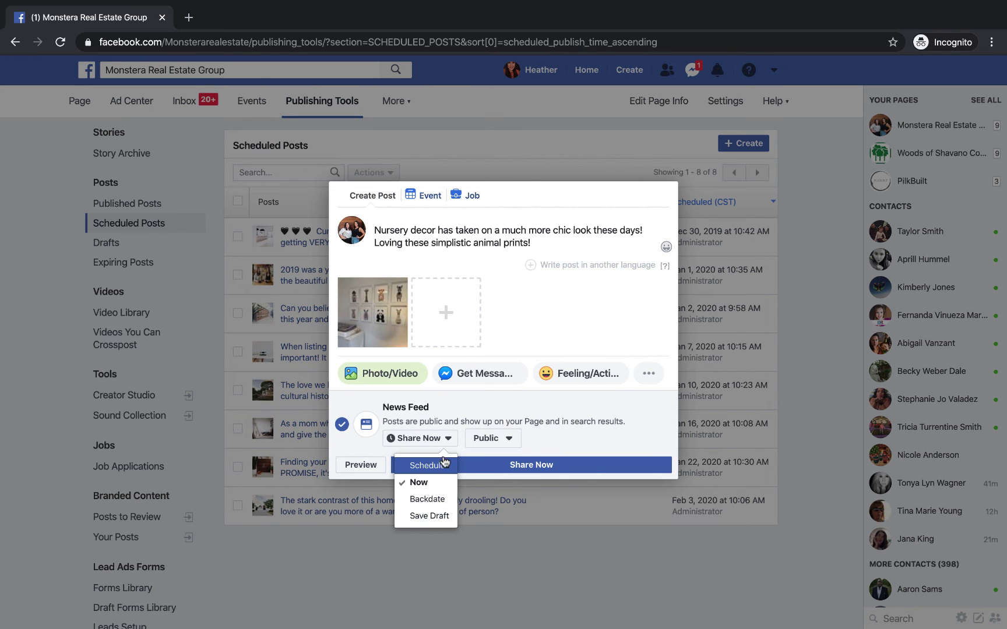
left_click(443, 465)
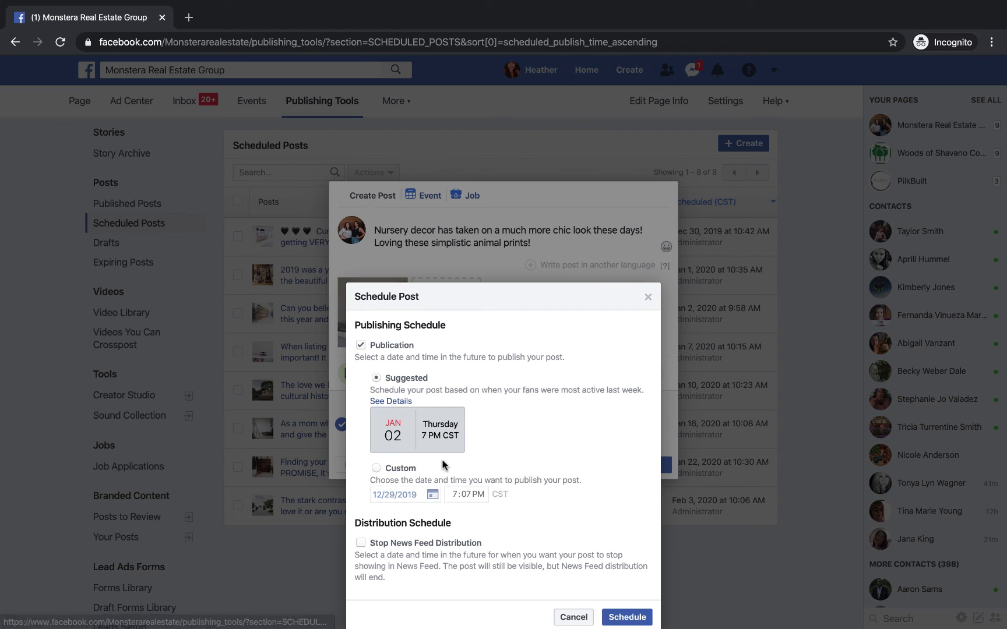
left_click(375, 469)
left_click(432, 495)
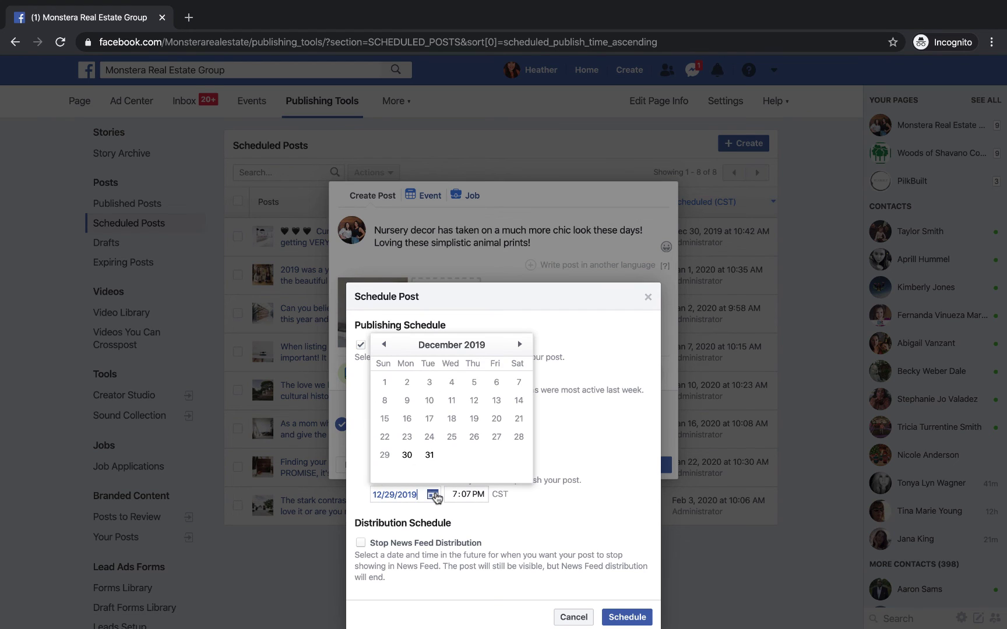
left_click(519, 345)
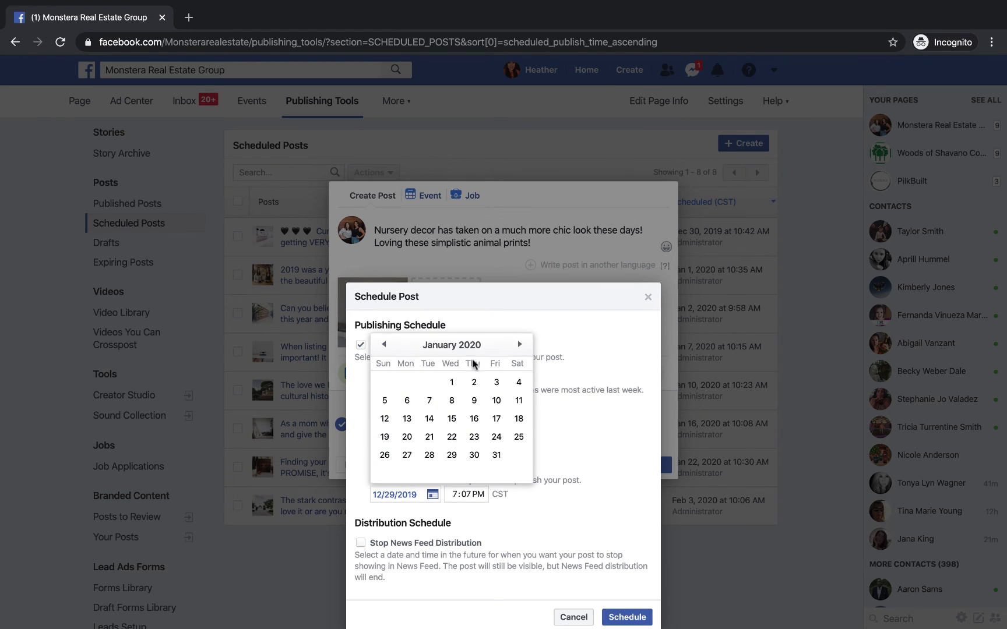
left_click(407, 454)
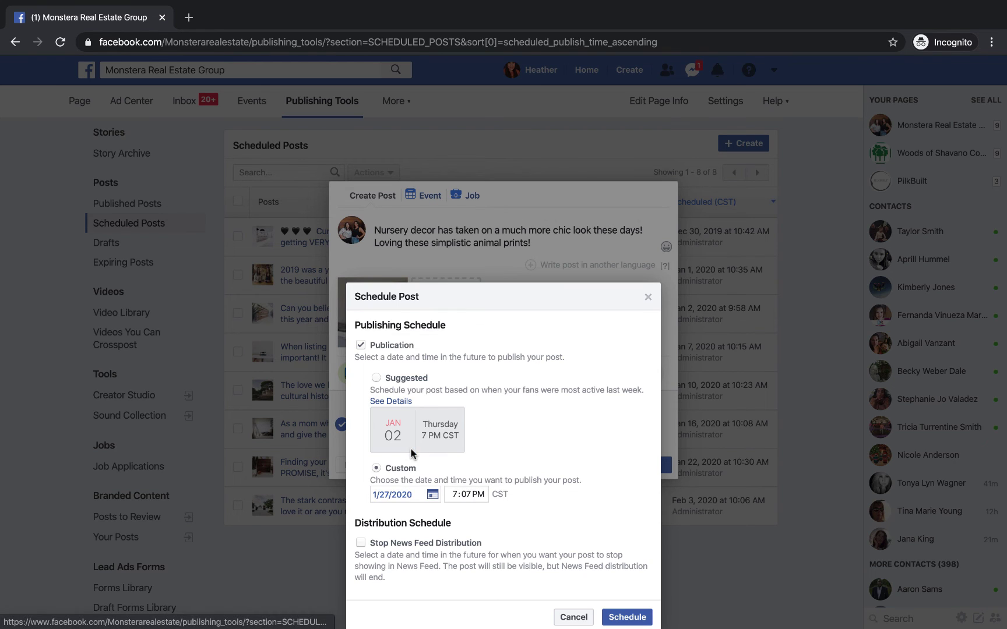
- Set the nursery post's custom publication time to 9:07 AM and confirm the schedule
left_click(455, 495)
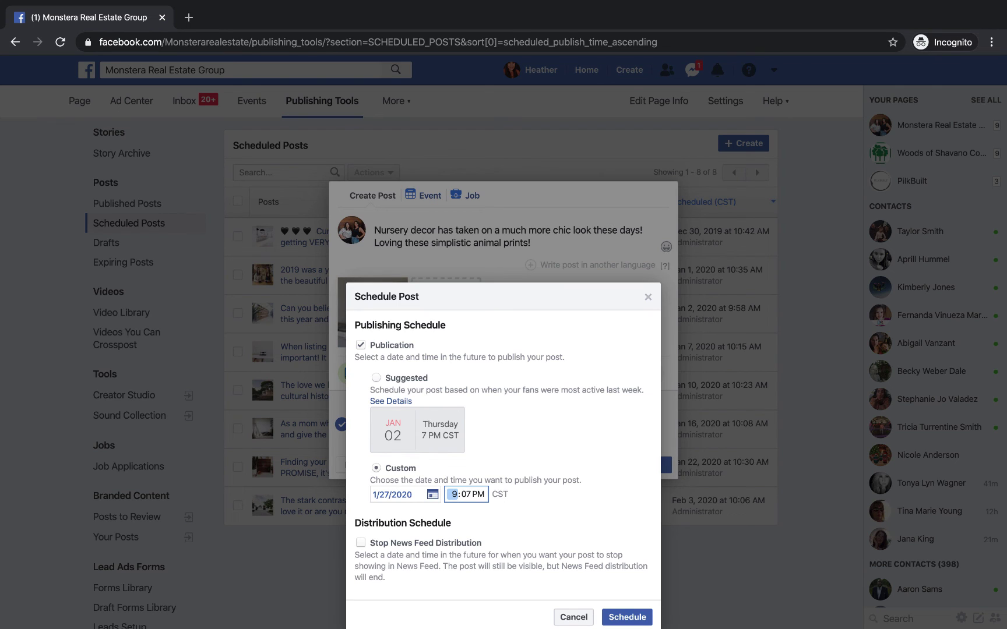
left_click(479, 494)
left_click(535, 522)
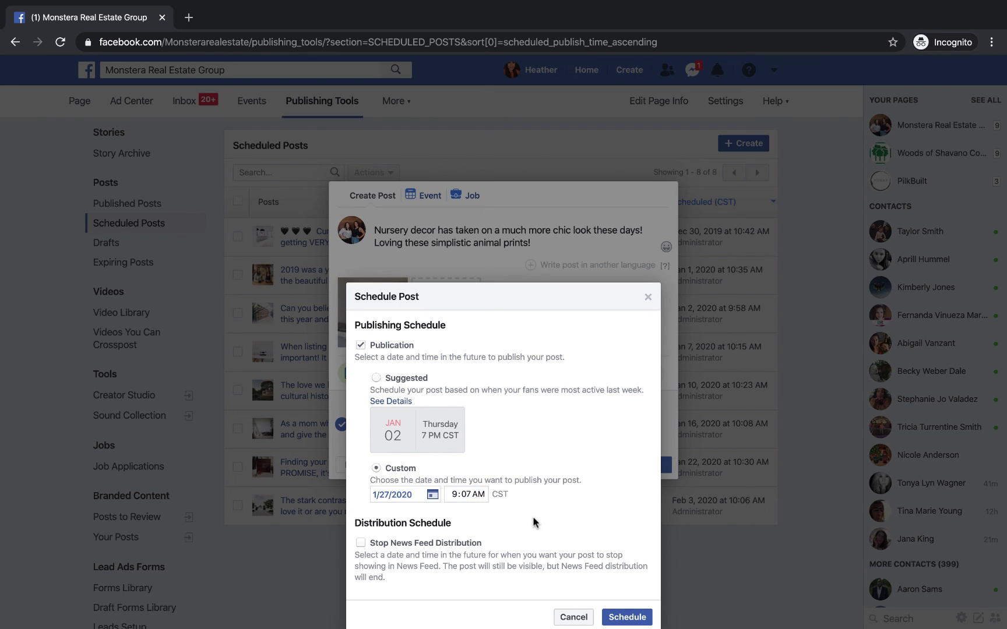
left_click(628, 617)
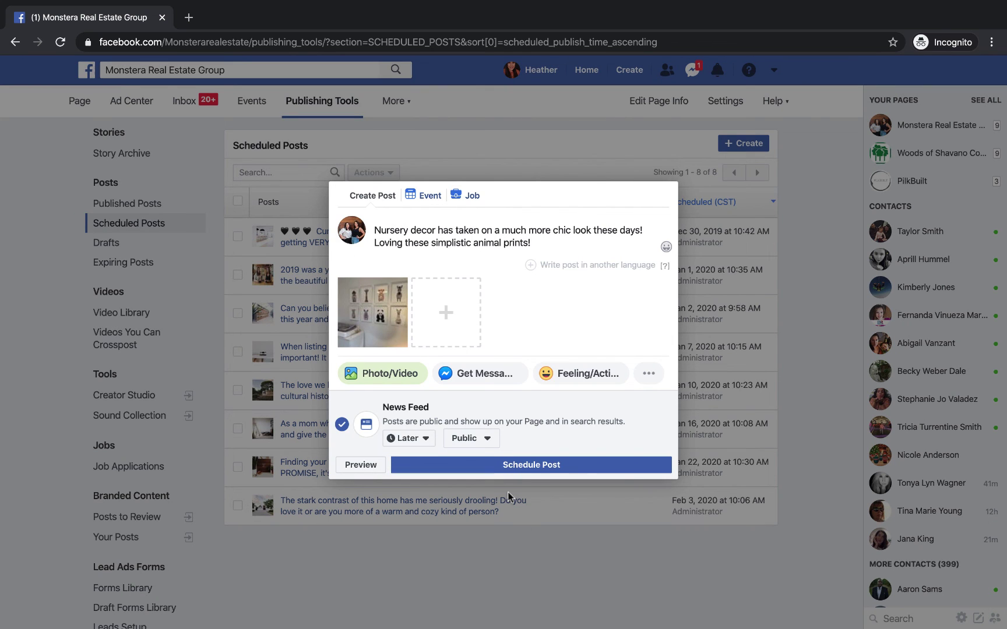
- Submit the nursery post for scheduling and choose the custom publication date 1/27/2020 again
left_click(532, 467)
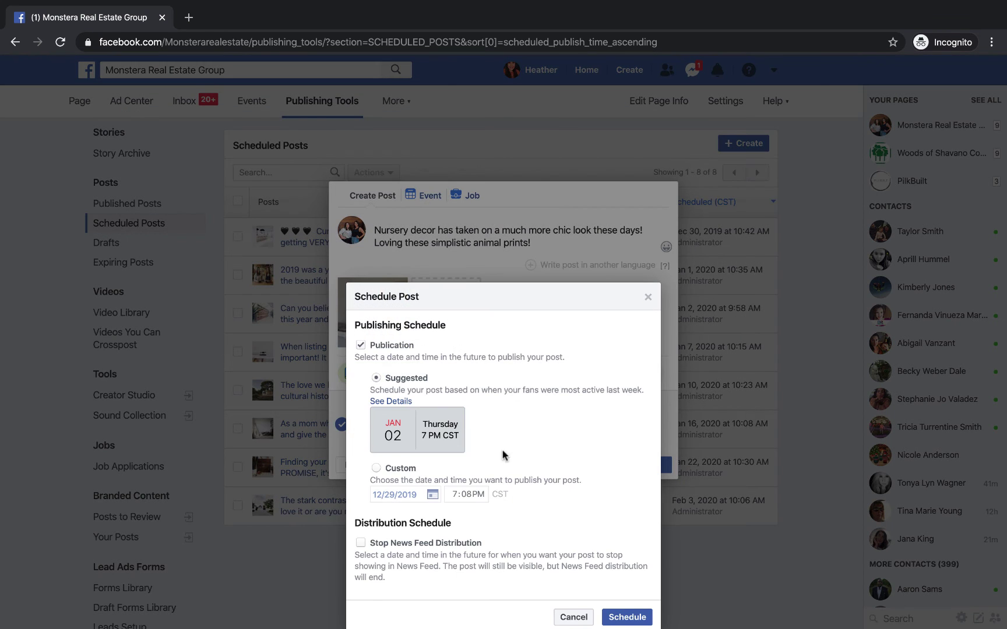
left_click(376, 469)
left_click(432, 494)
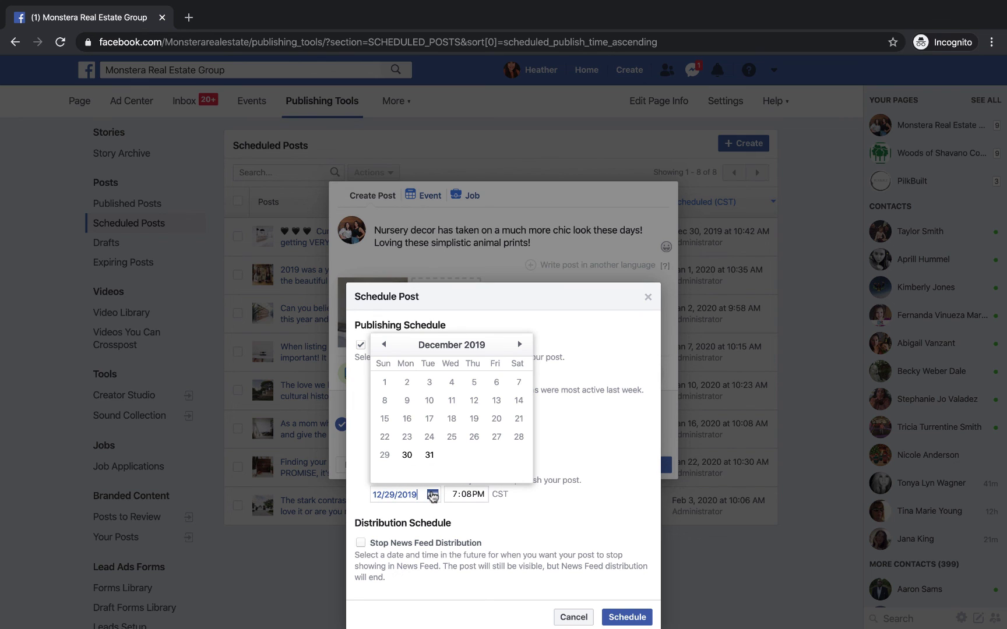
left_click(519, 345)
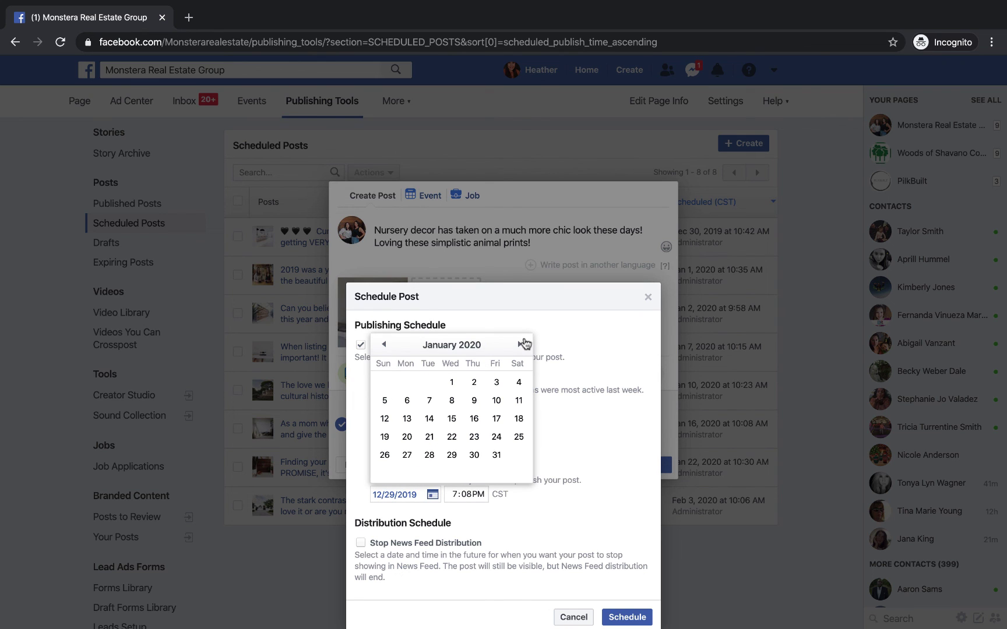
left_click(407, 455)
- Set the custom publication time to 9:08 AM and confirm the nursery post's schedule
left_click(453, 495)
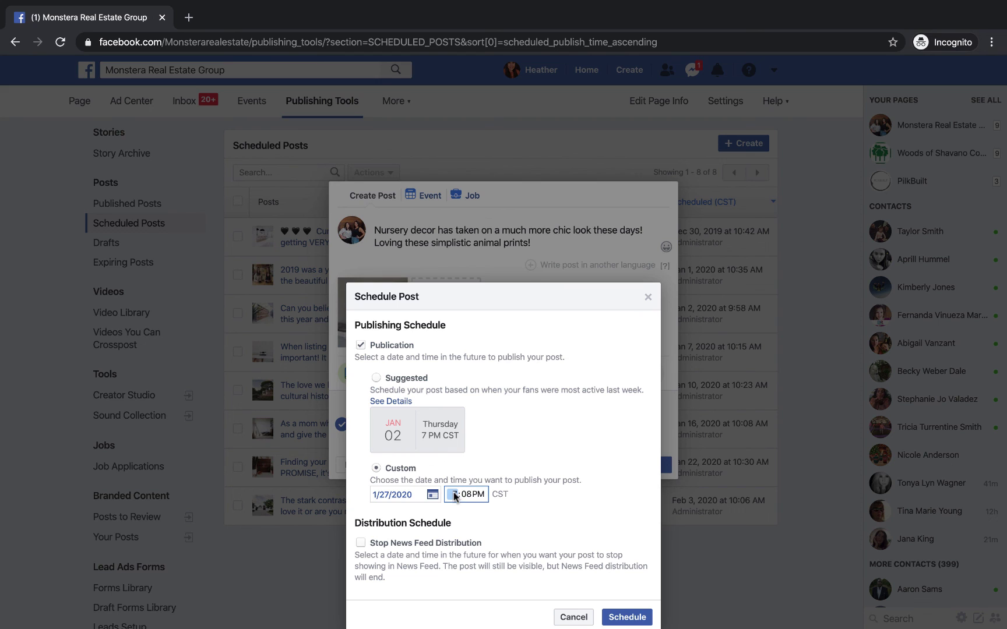
type("908a")
left_click(628, 617)
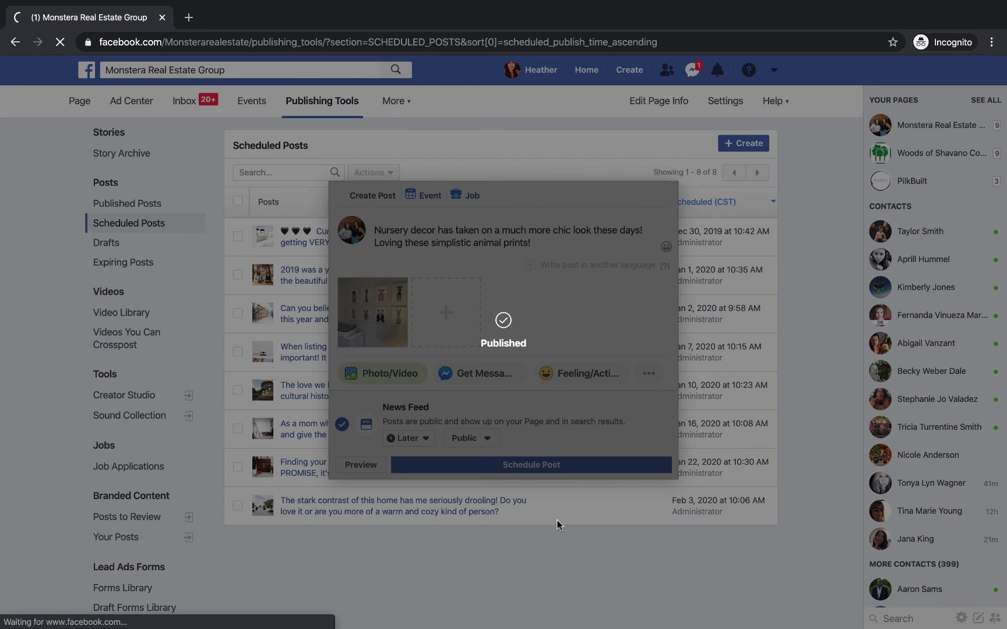